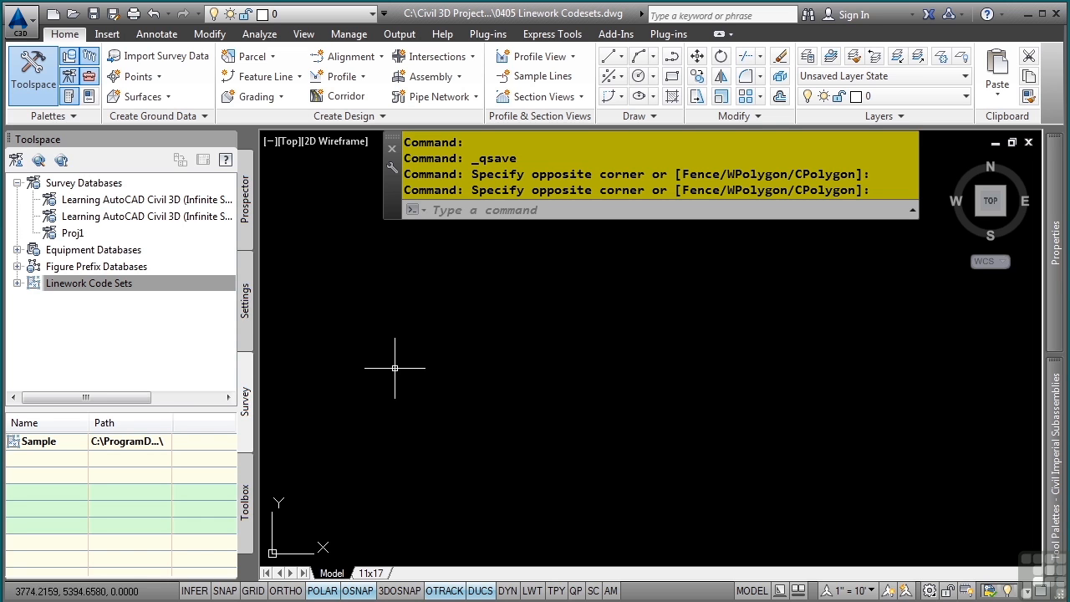
Review the linework processing and figure defaults in the survey user settings, including the figure prefix database folder, and close without saving changes
click(18, 283)
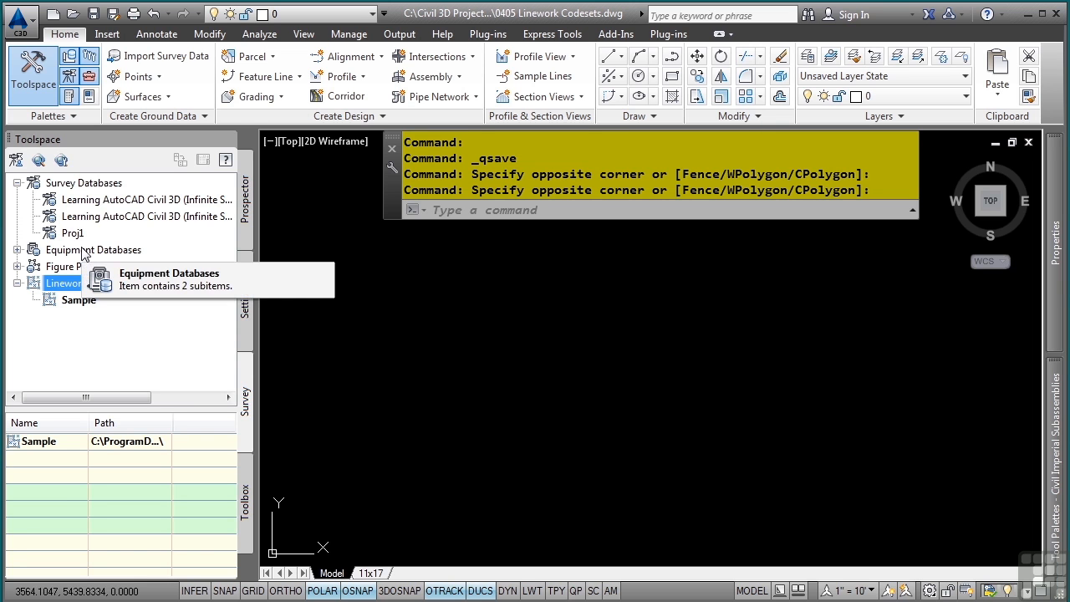
click(17, 161)
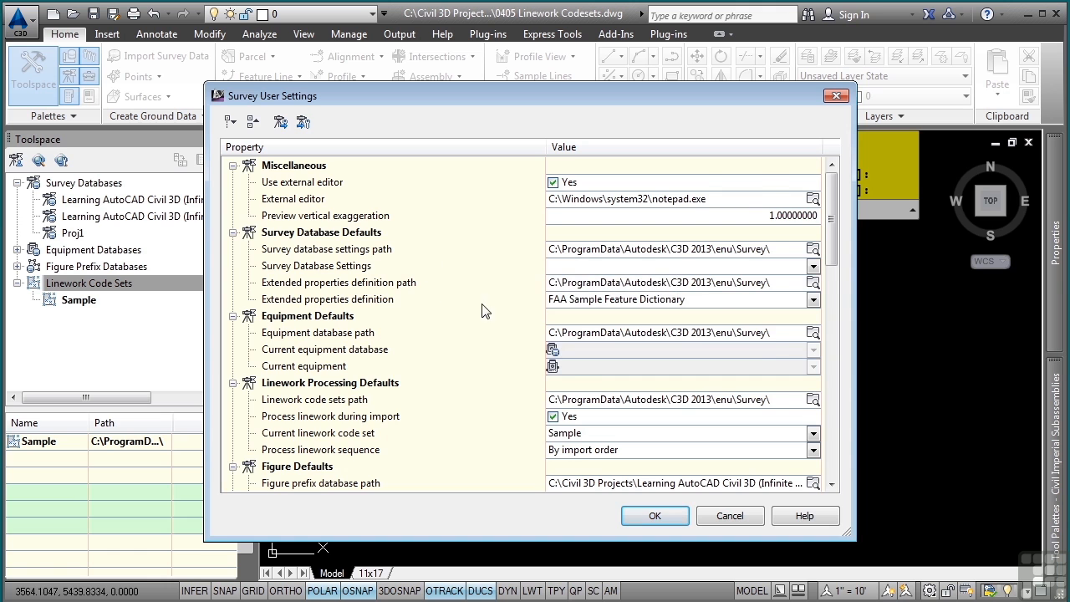
scroll(449, 294, down, 1)
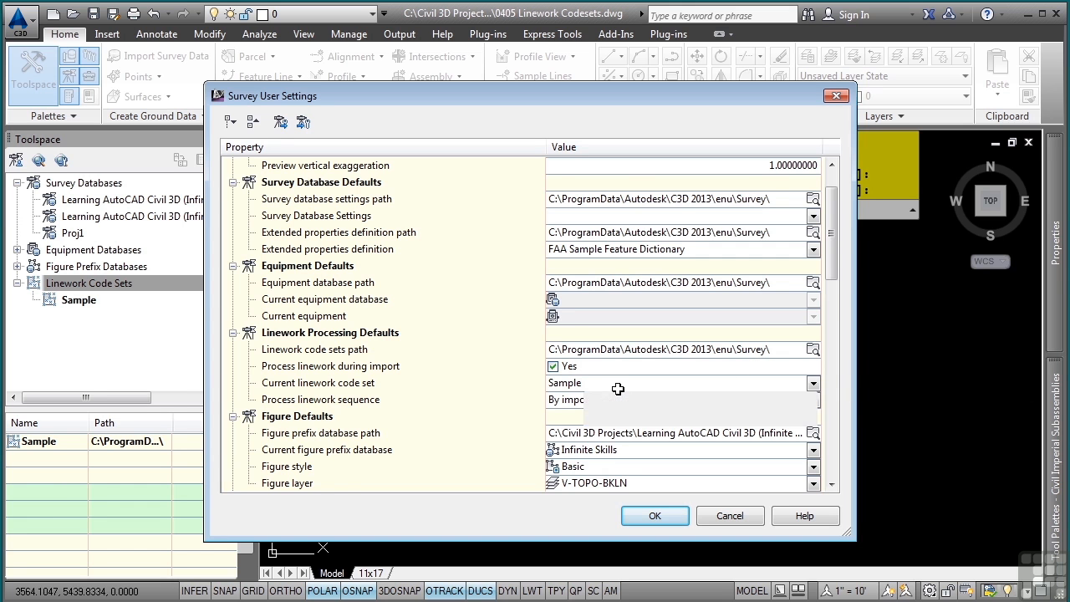
scroll(618, 389, down, 2)
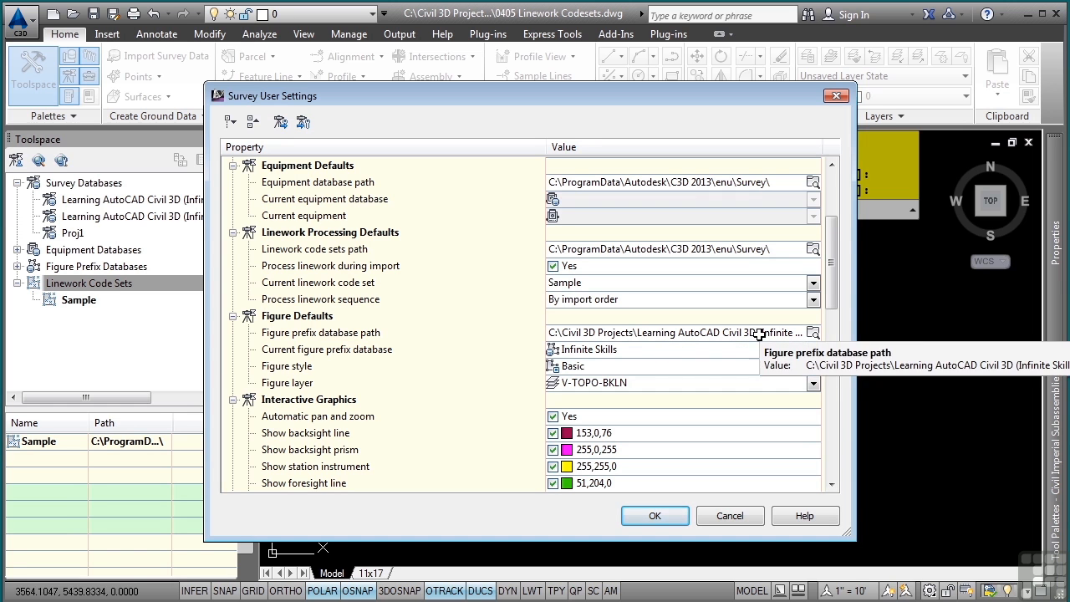
click(813, 333)
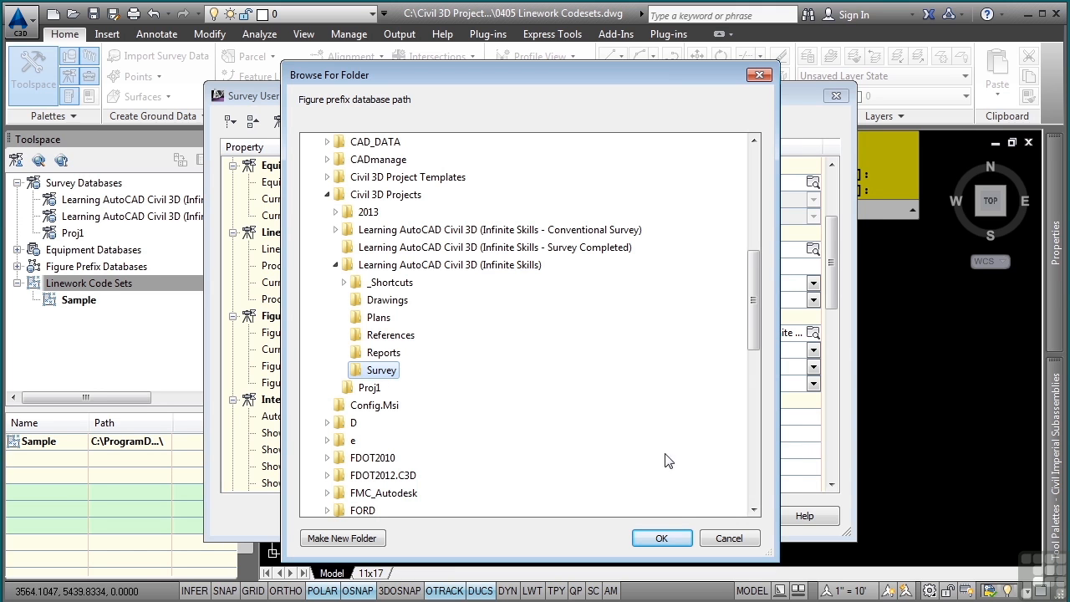
click(659, 536)
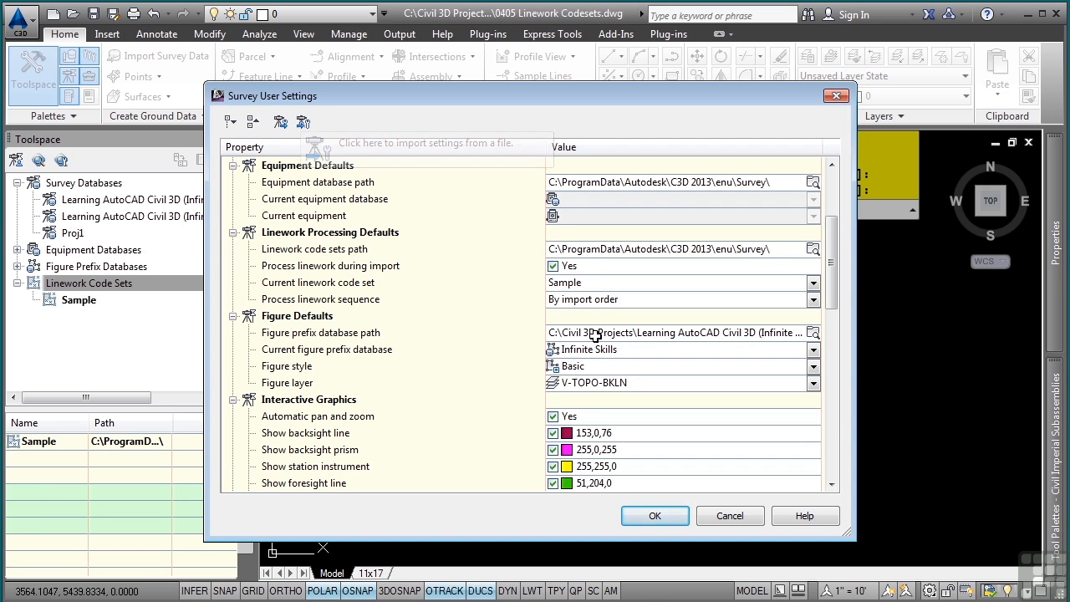
click(726, 515)
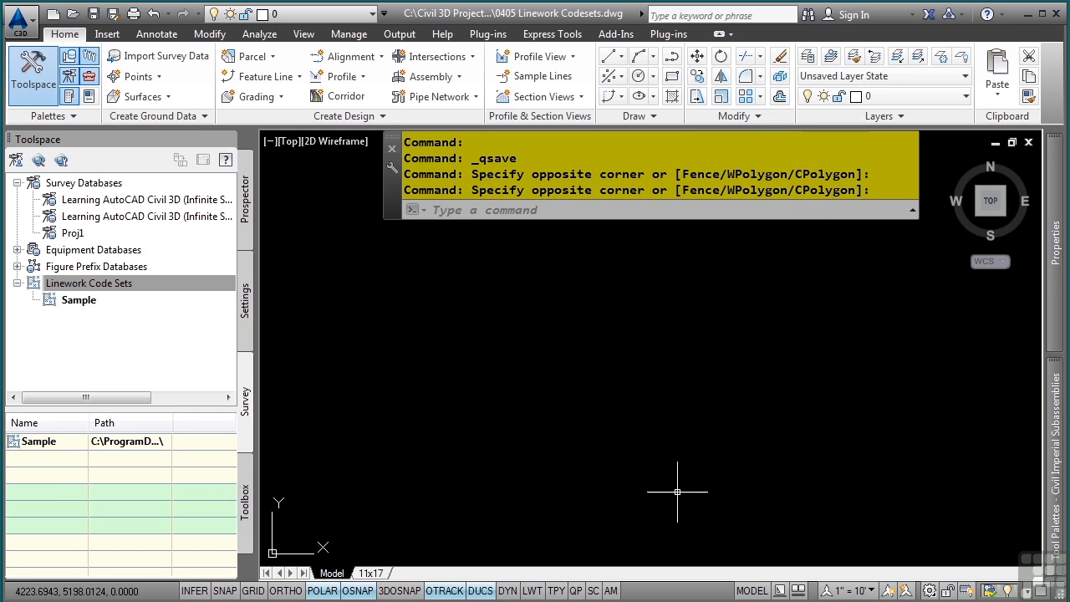
Examine the coding methods and the special, line segment and curve segment codes of the Sample linework code set
right_click(93, 302)
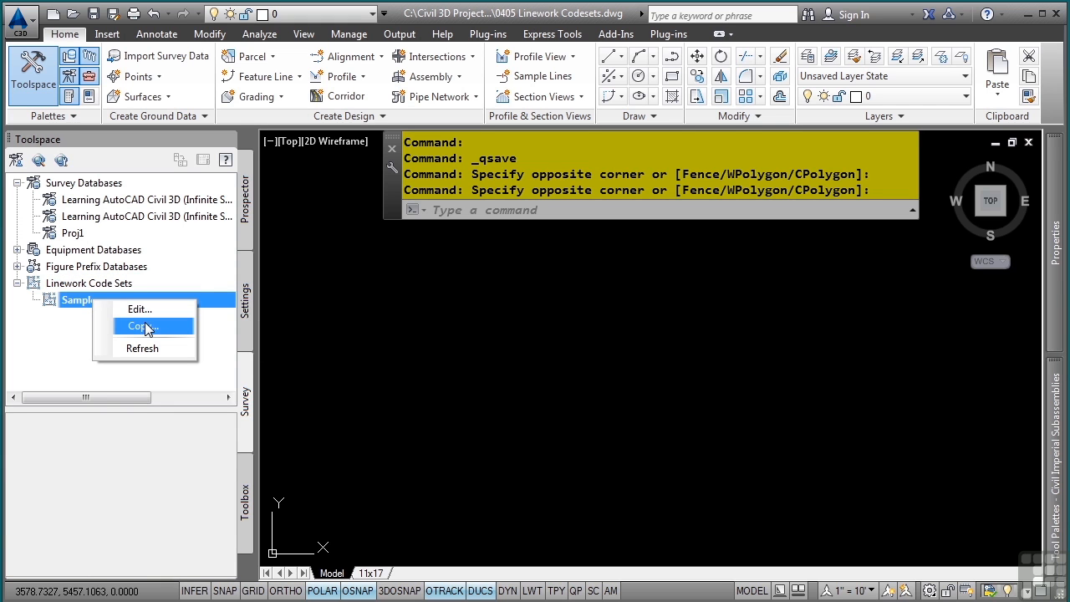
click(72, 287)
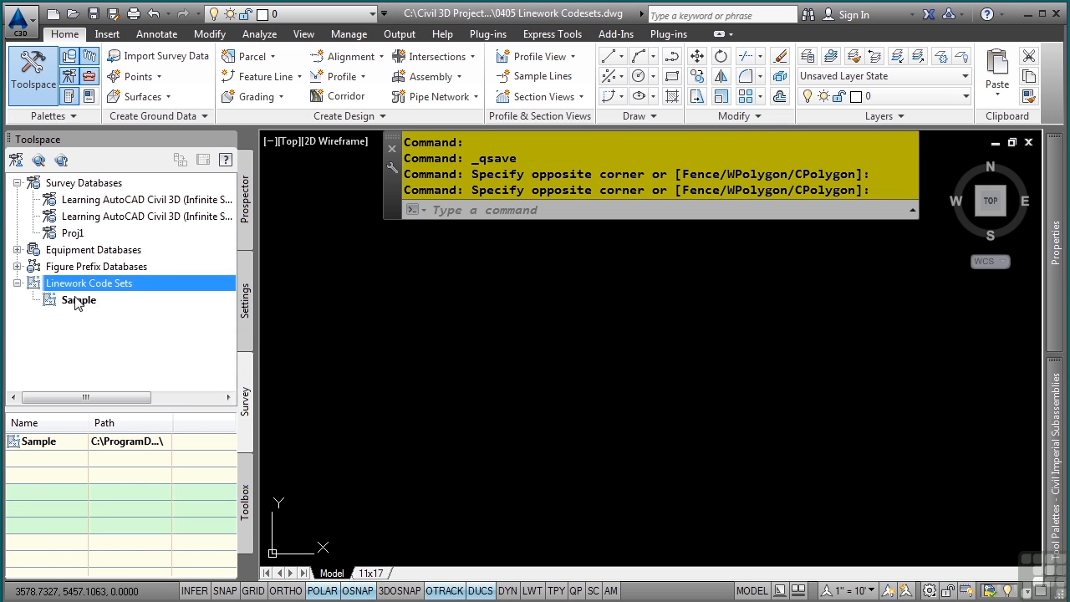
right_click(88, 287)
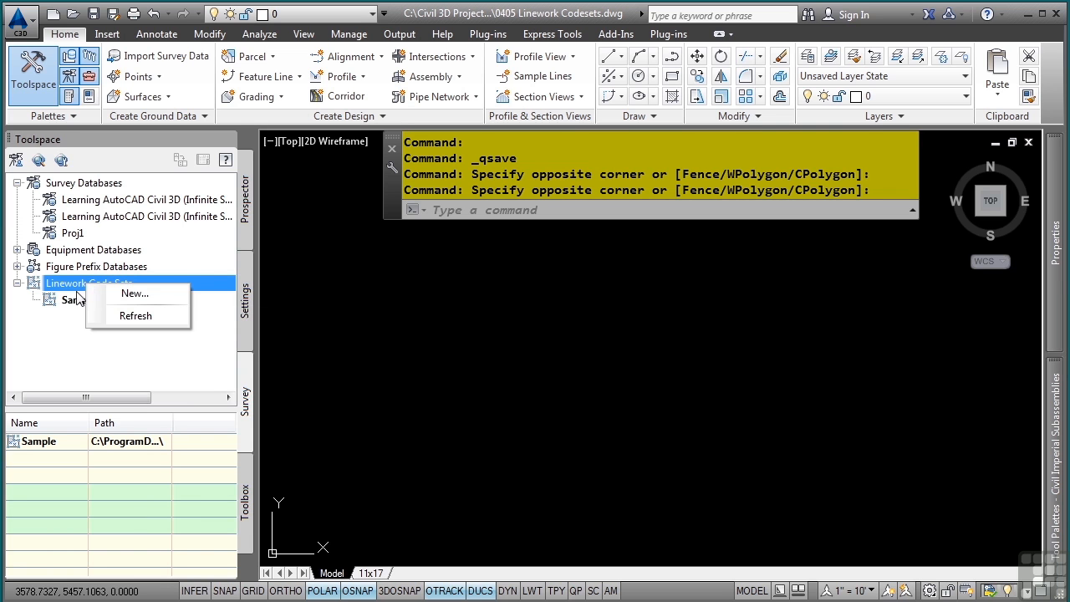
click(71, 303)
right_click(72, 305)
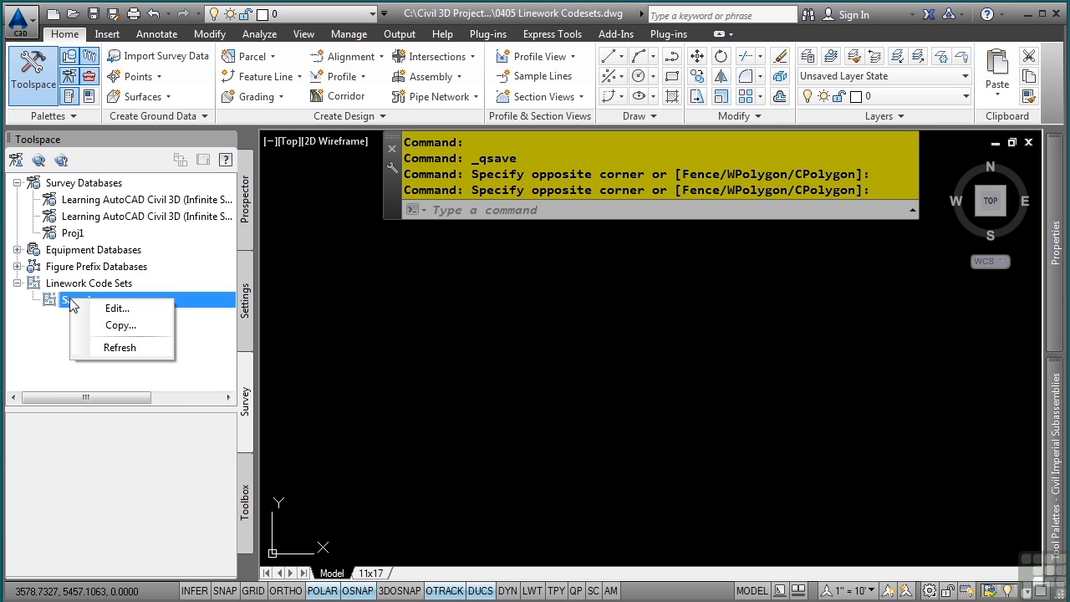
click(114, 311)
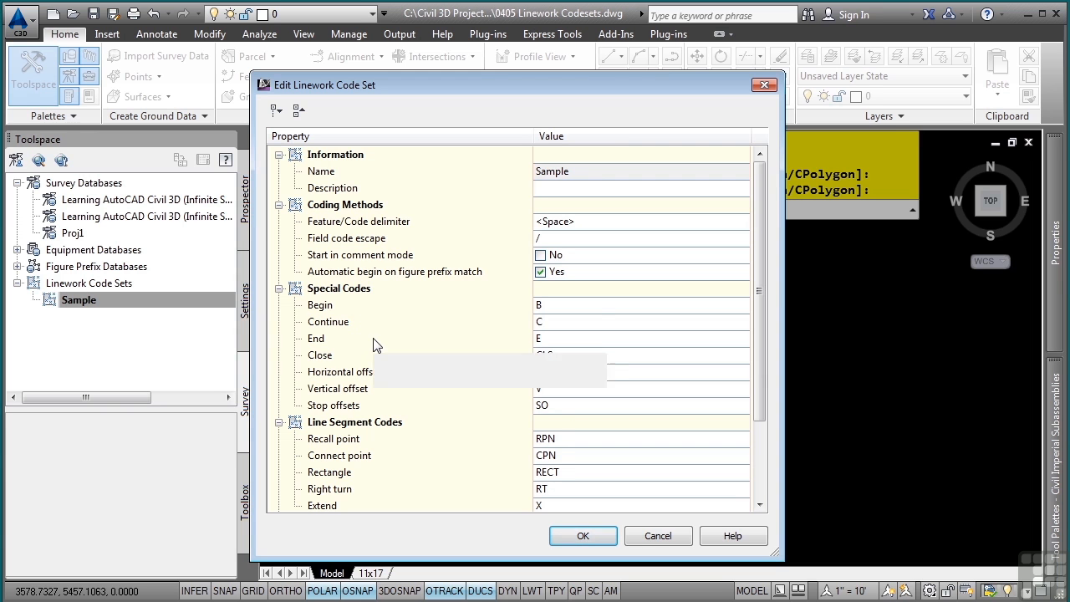
scroll(374, 345, down, 2)
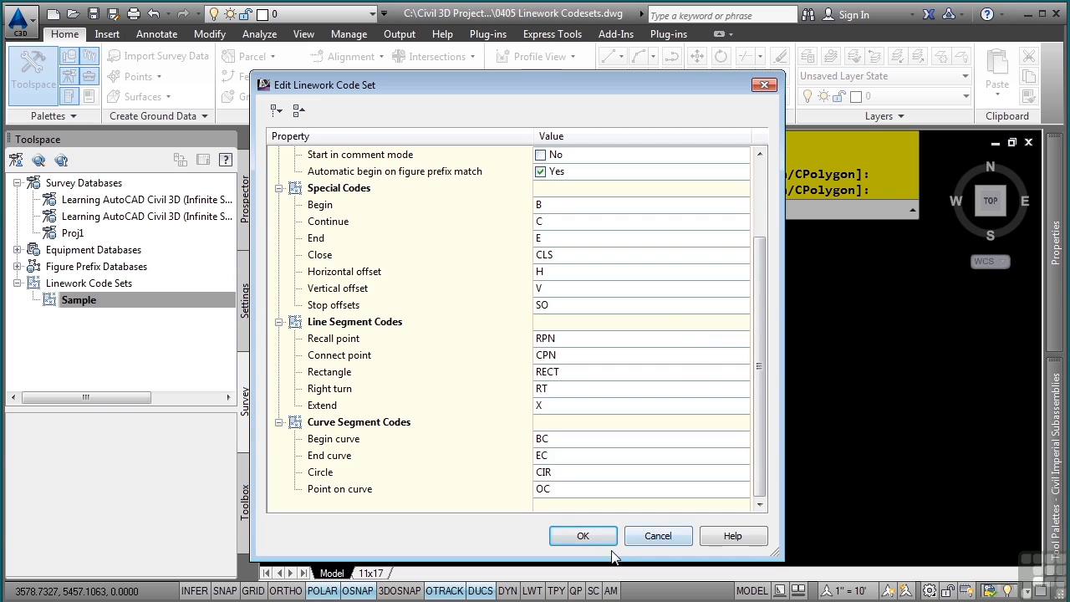
click(583, 536)
click(16, 283)
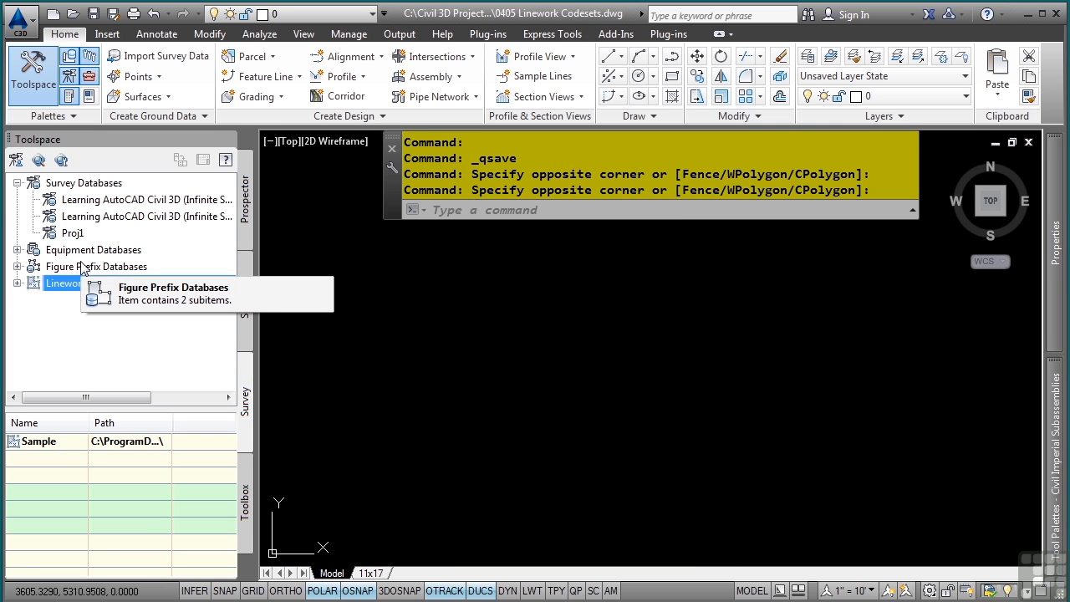
Create a new local survey database named "Playing with Linework"
right_click(110, 186)
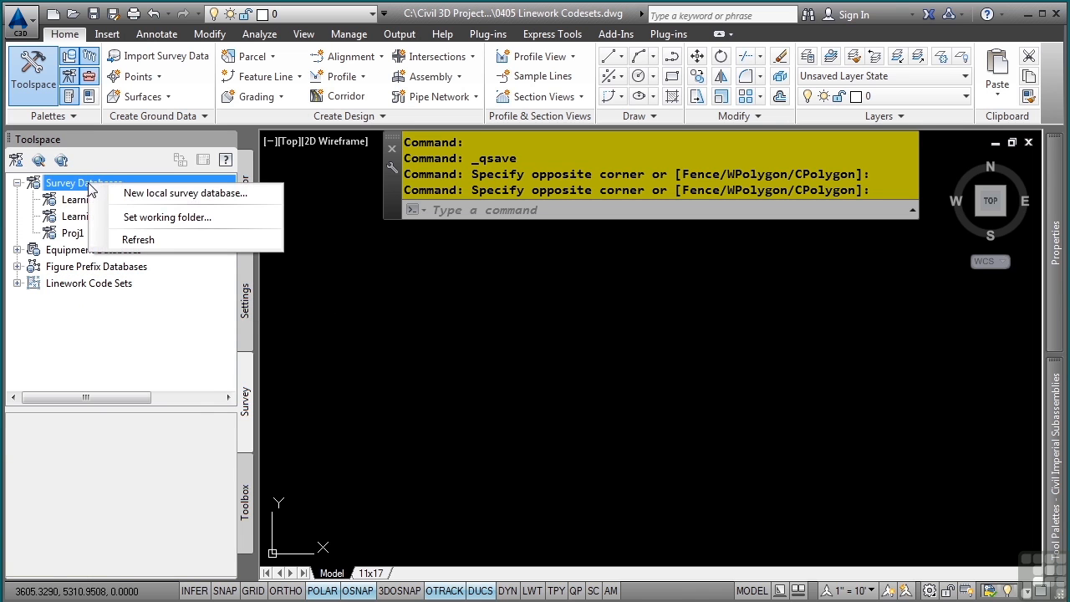
click(138, 194)
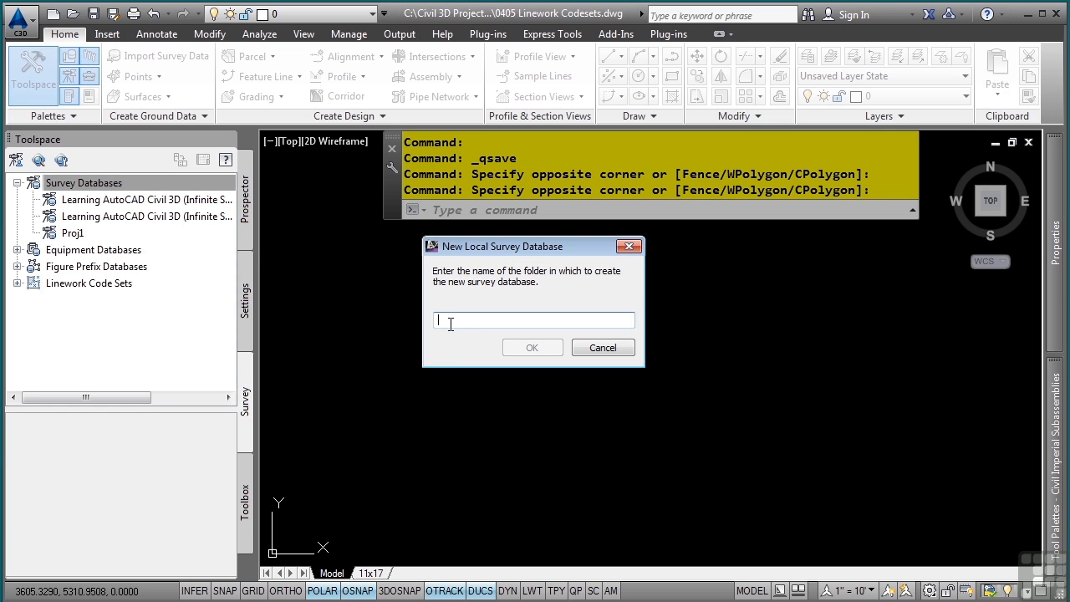
text(Plaiing with Linework)
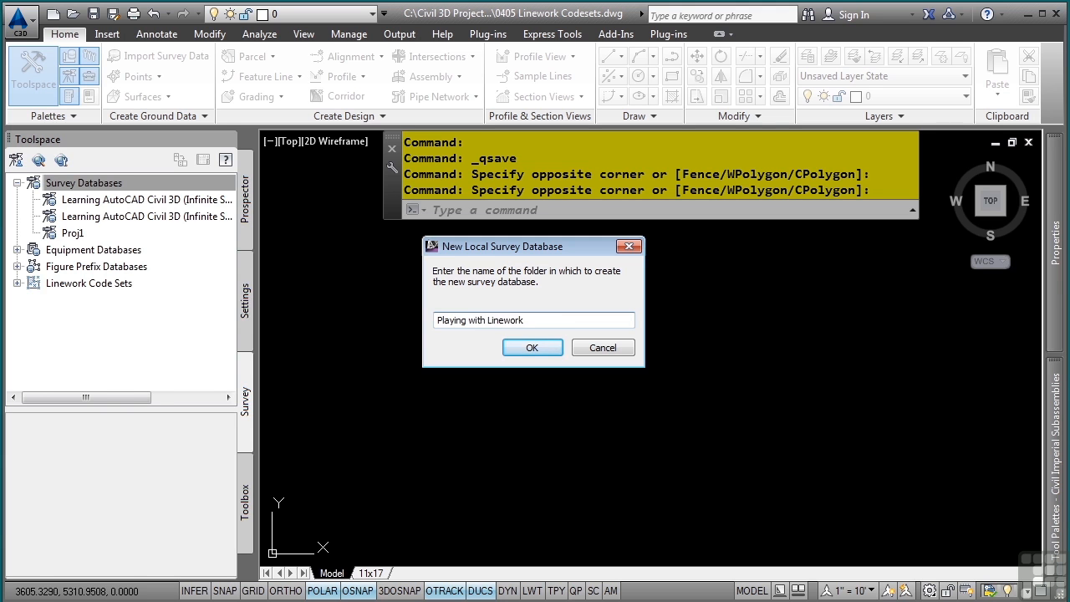
key(Return)
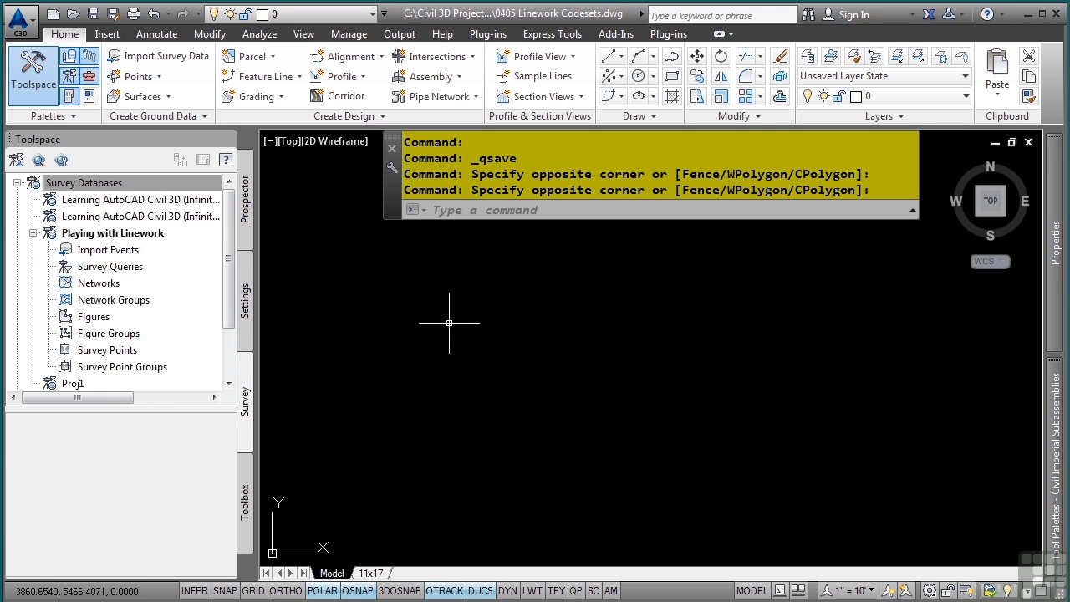
Start a survey data import into the Playing with Linework database, adding BUILDING.TXT, CURVING.txt and TEMPLATING.txt from the Survey folder as point files
right_click(108, 253)
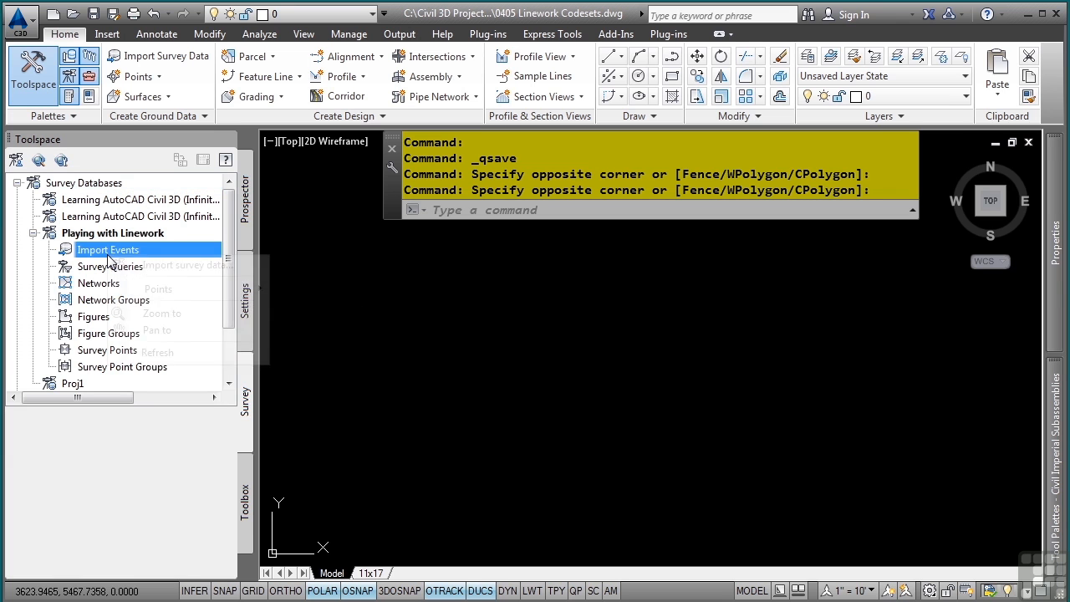
click(182, 267)
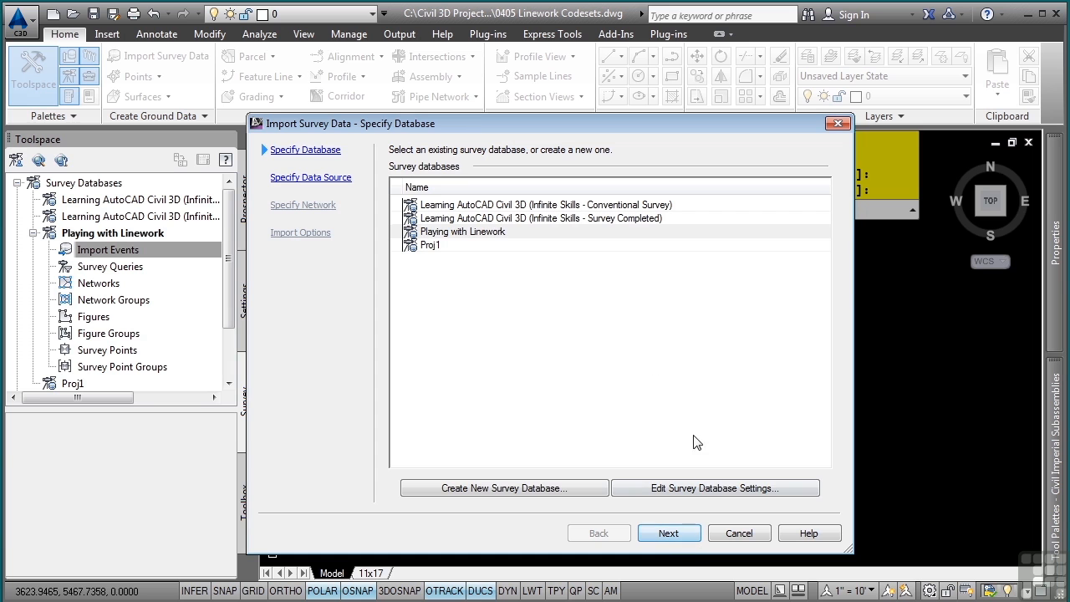
click(680, 536)
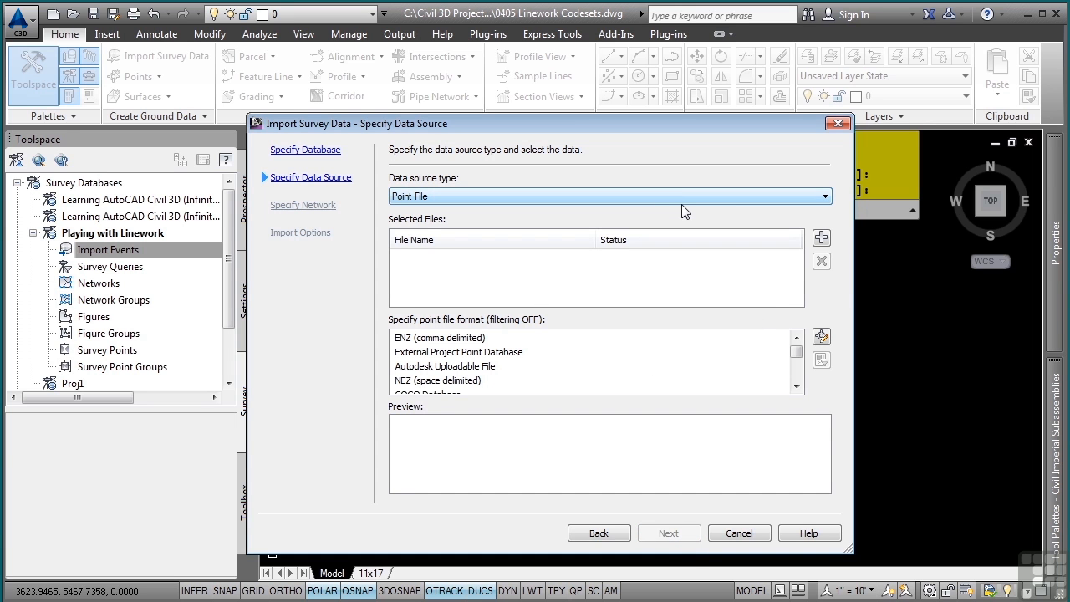
click(821, 239)
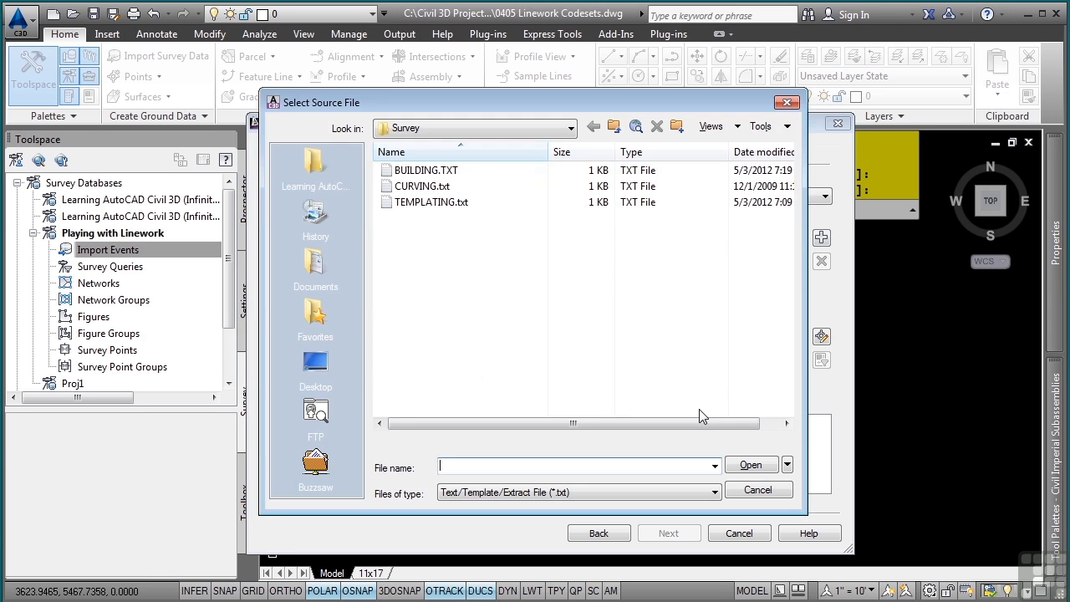
click(571, 128)
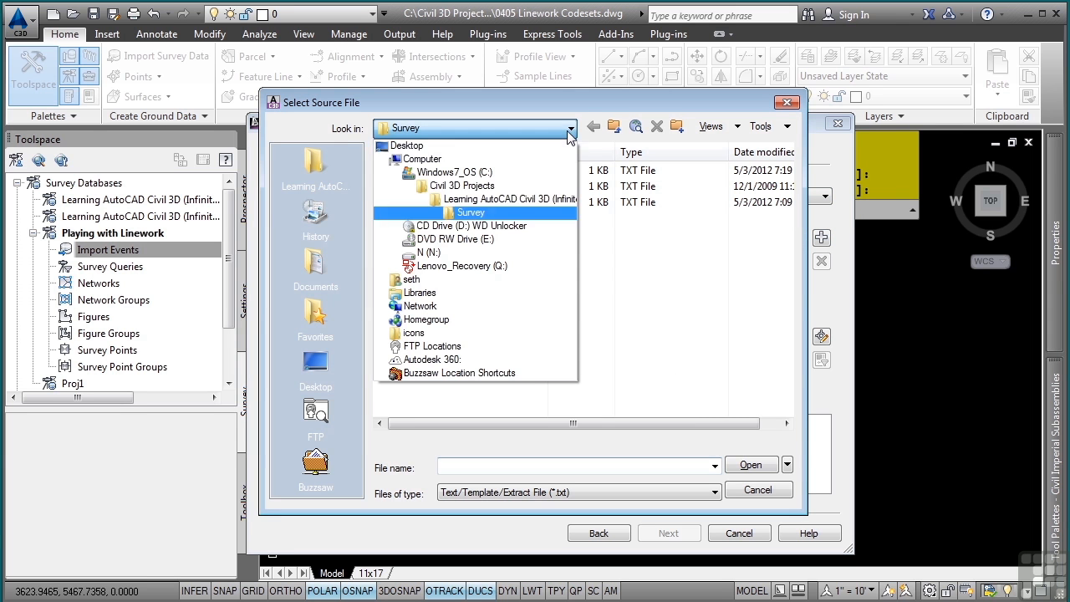
click(495, 216)
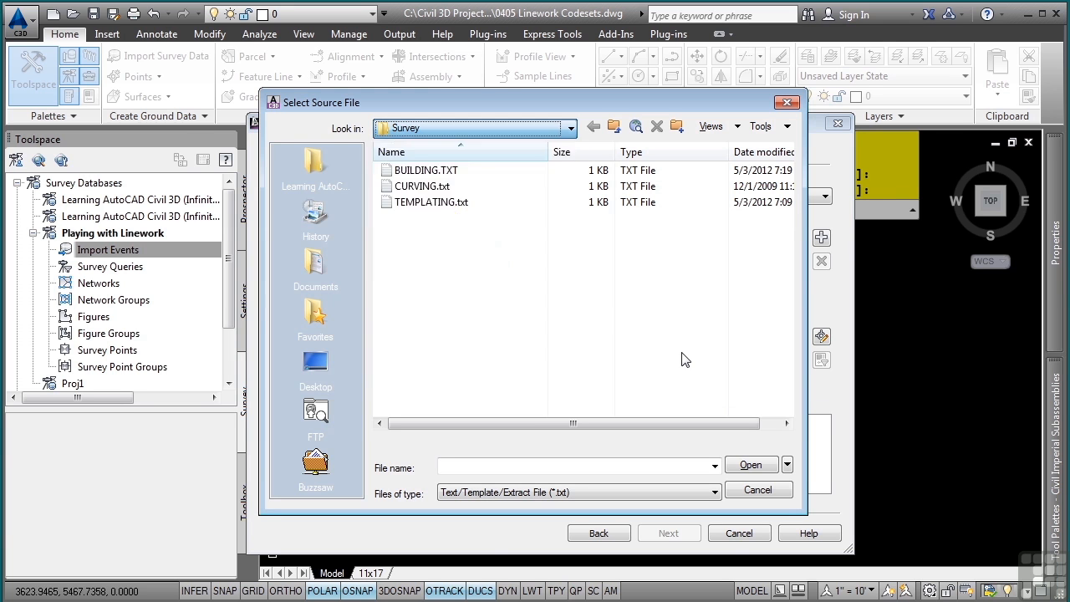
click(556, 495)
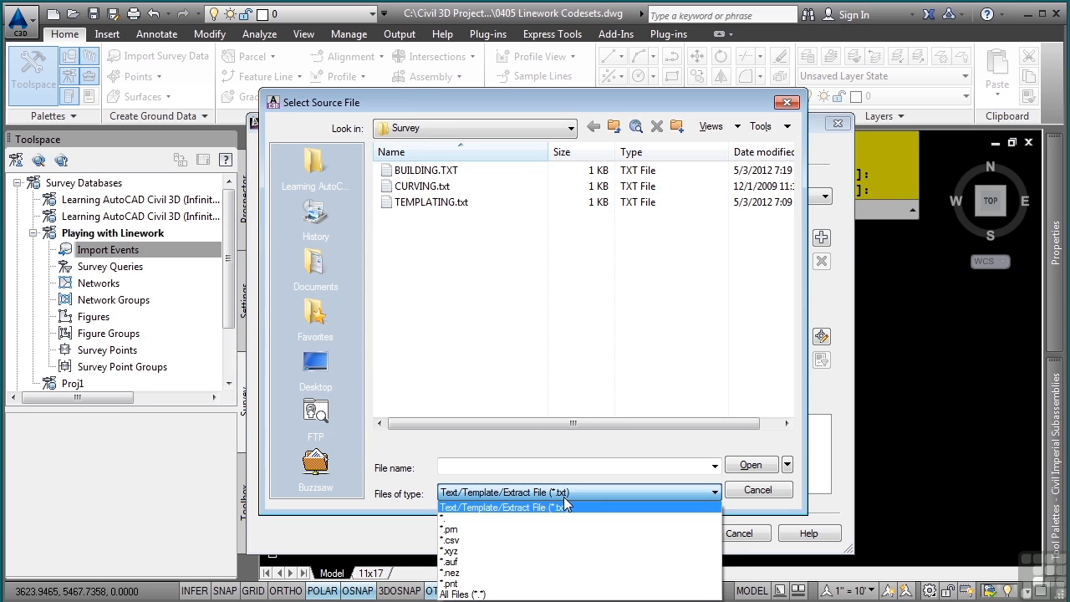
click(535, 311)
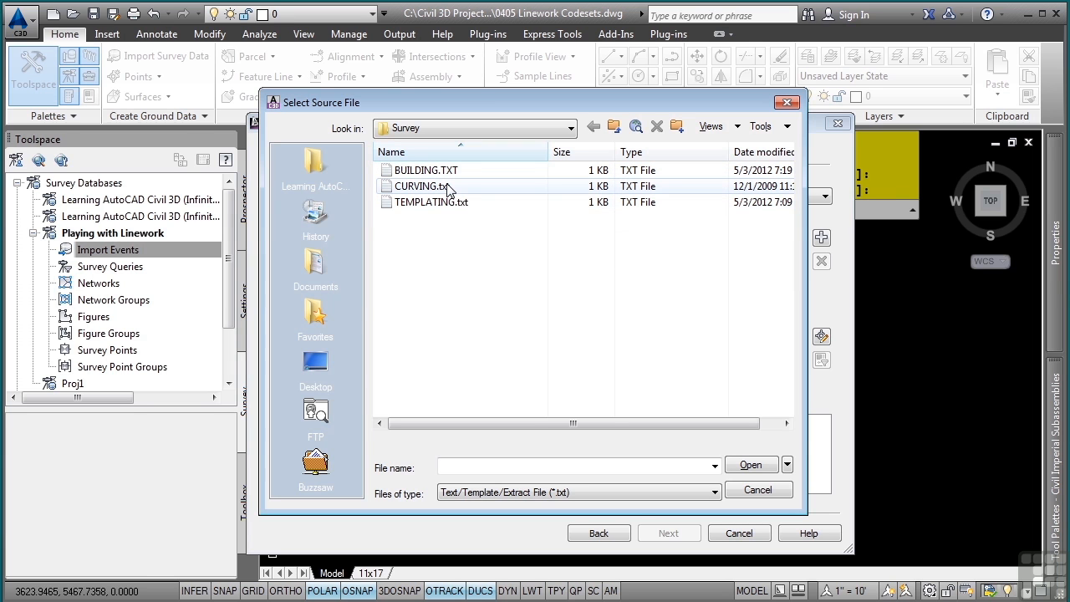
drag(454, 239, 340, 163)
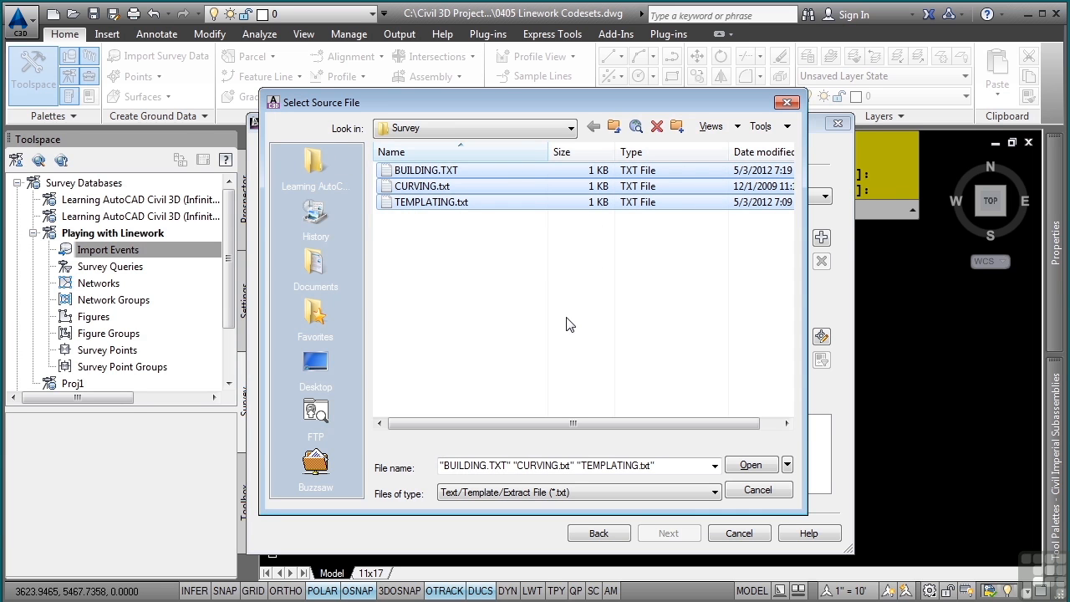
click(750, 465)
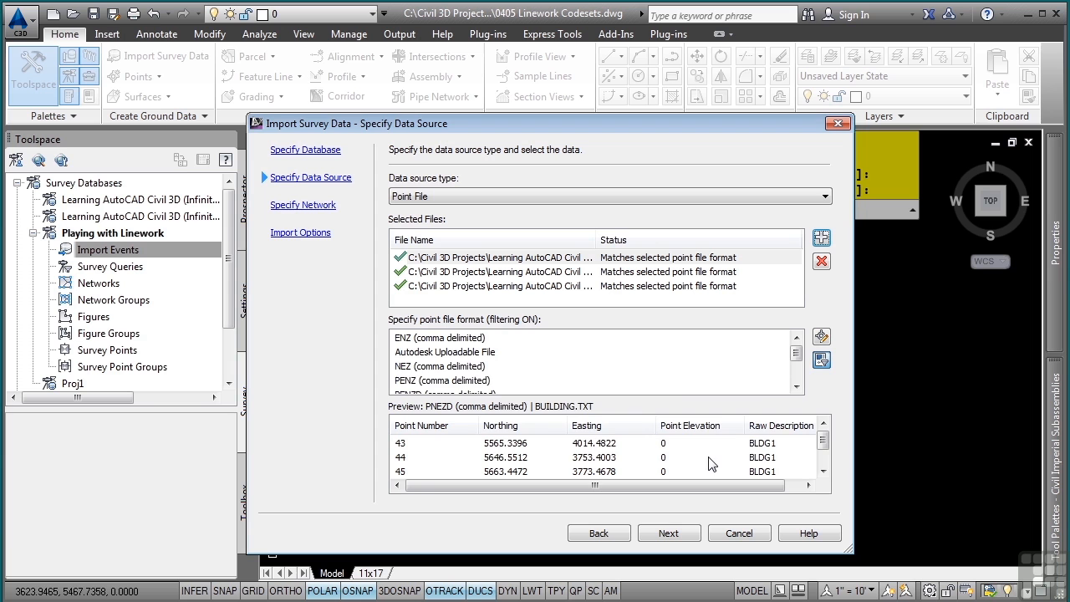
Set the point file format to PNEZD (comma delimited) and proceed to the import options with no survey network
click(473, 380)
scroll(464, 381, down, 2)
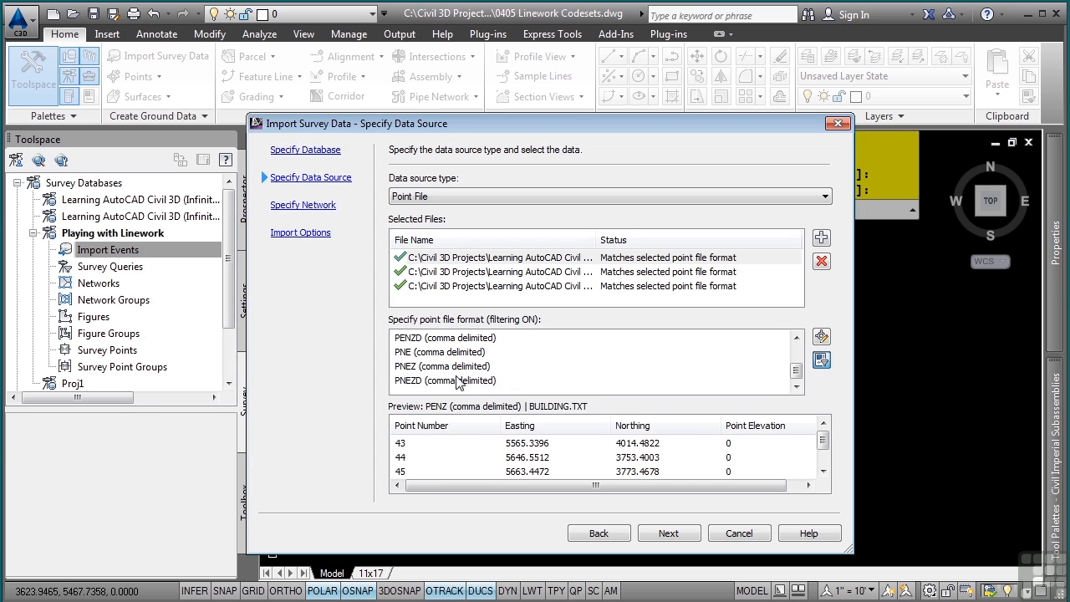
click(415, 383)
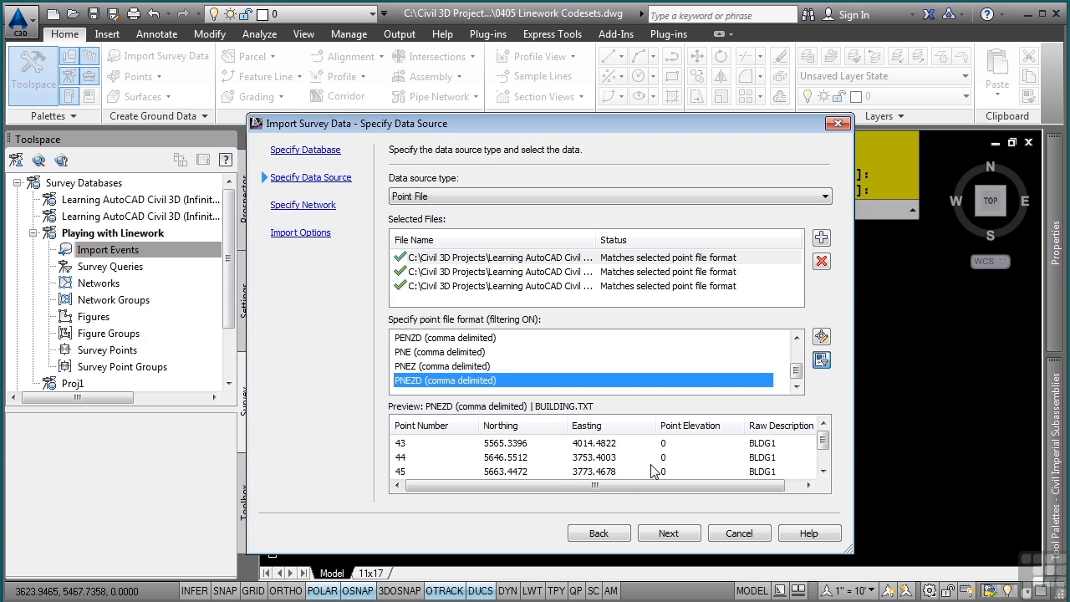
click(672, 533)
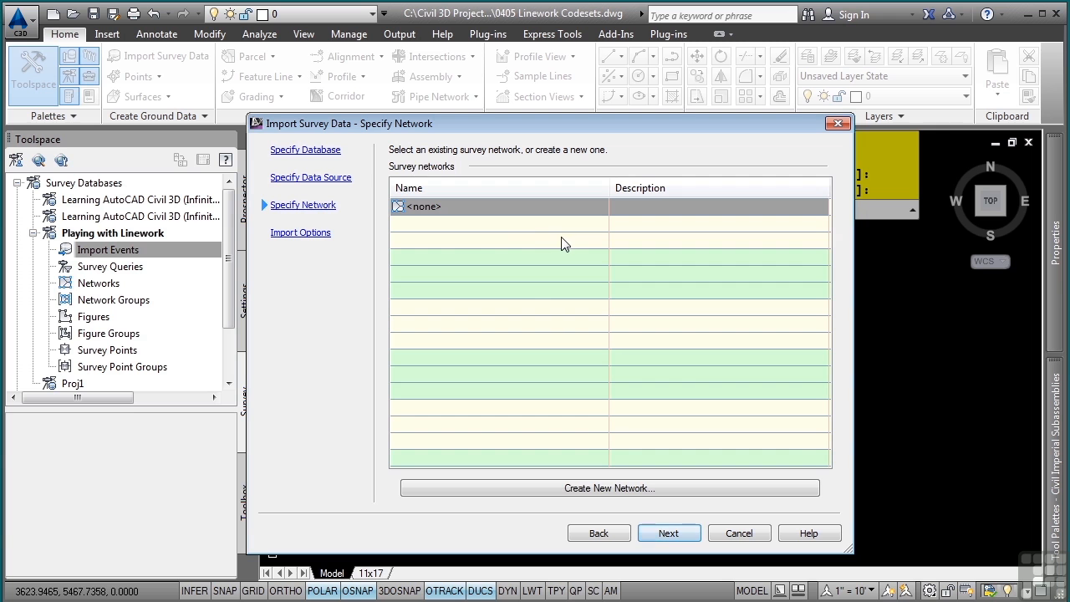
click(669, 535)
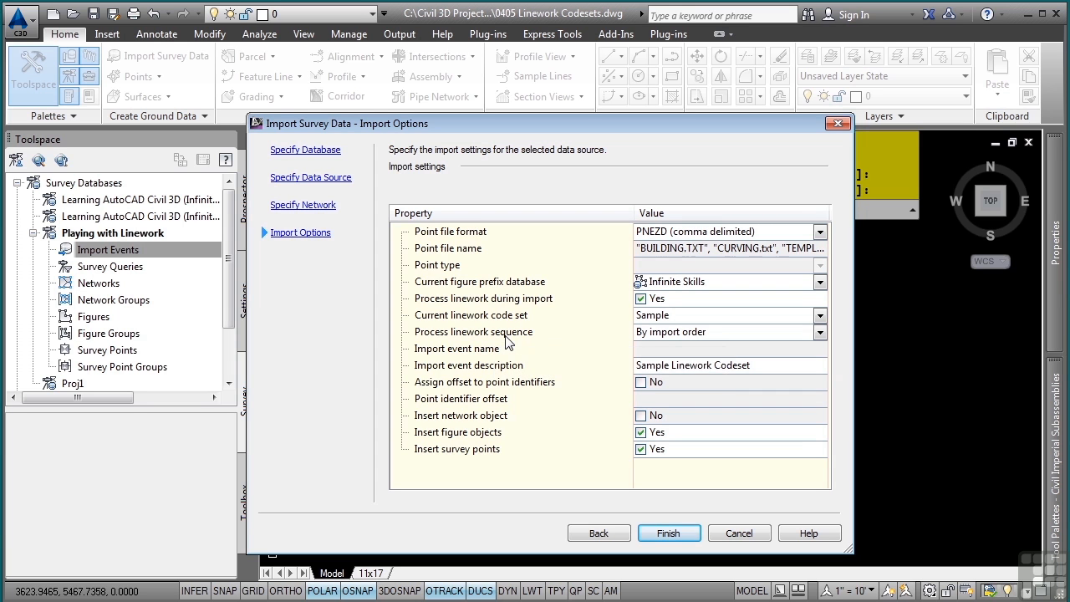
Set the linework processing sequence to By import order and finish the import with figure objects and survey points inserted
click(702, 334)
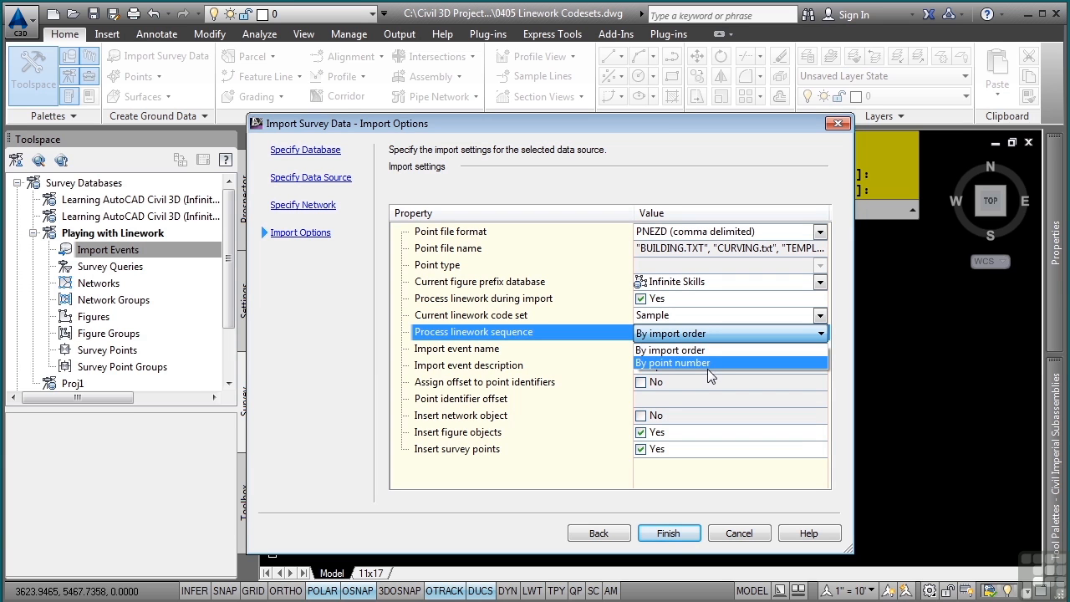
click(706, 351)
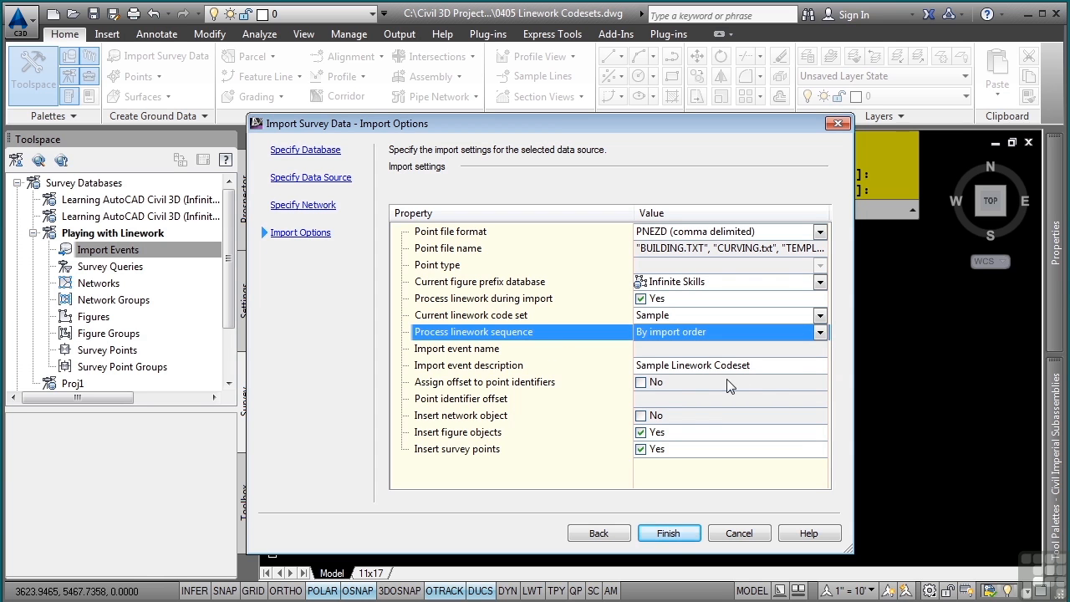
click(724, 366)
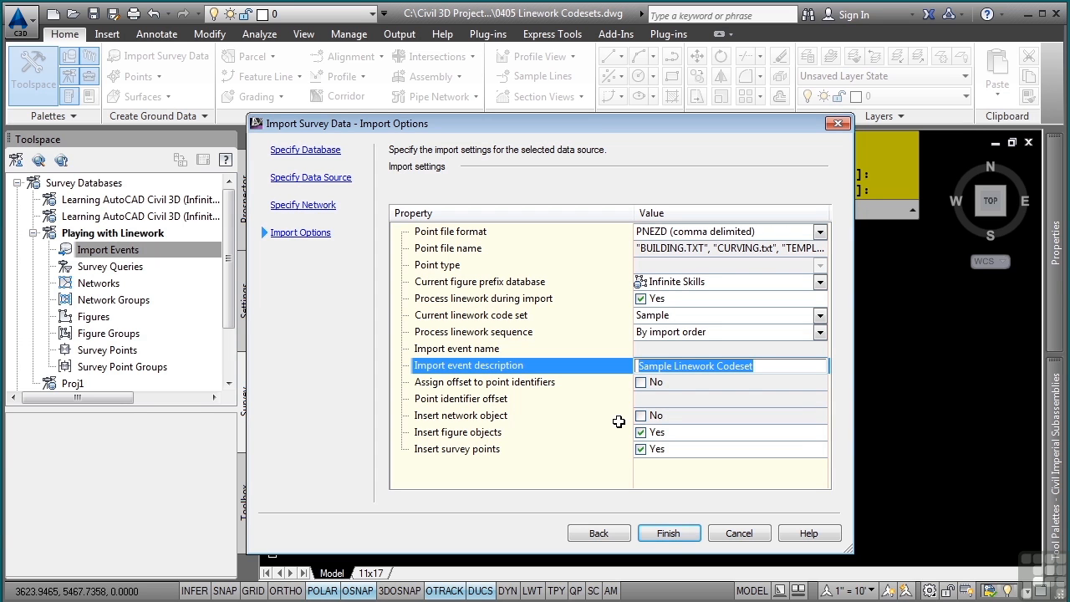
click(490, 432)
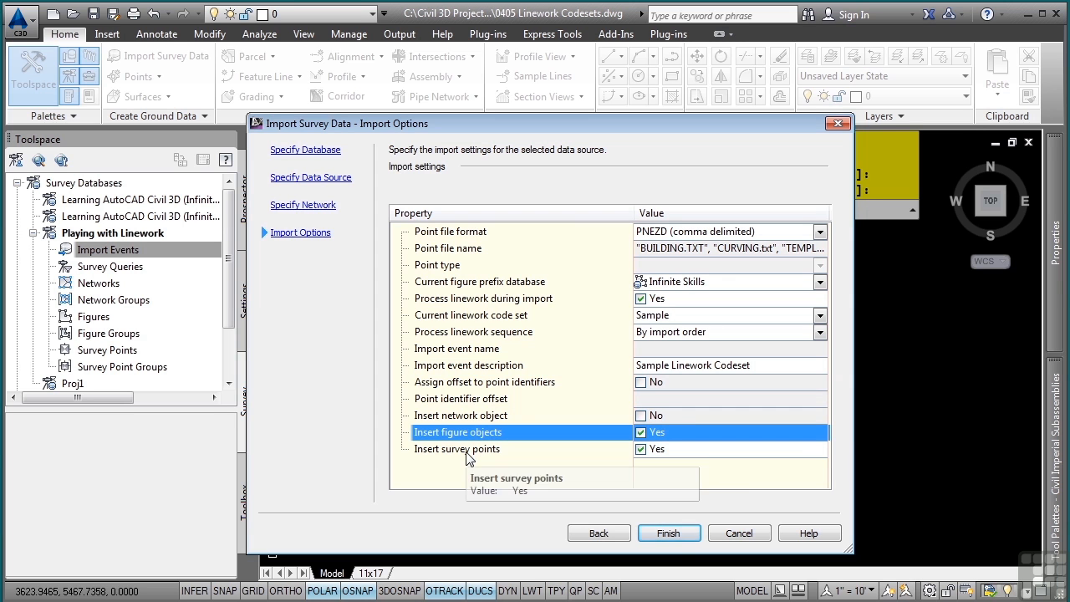
click(668, 533)
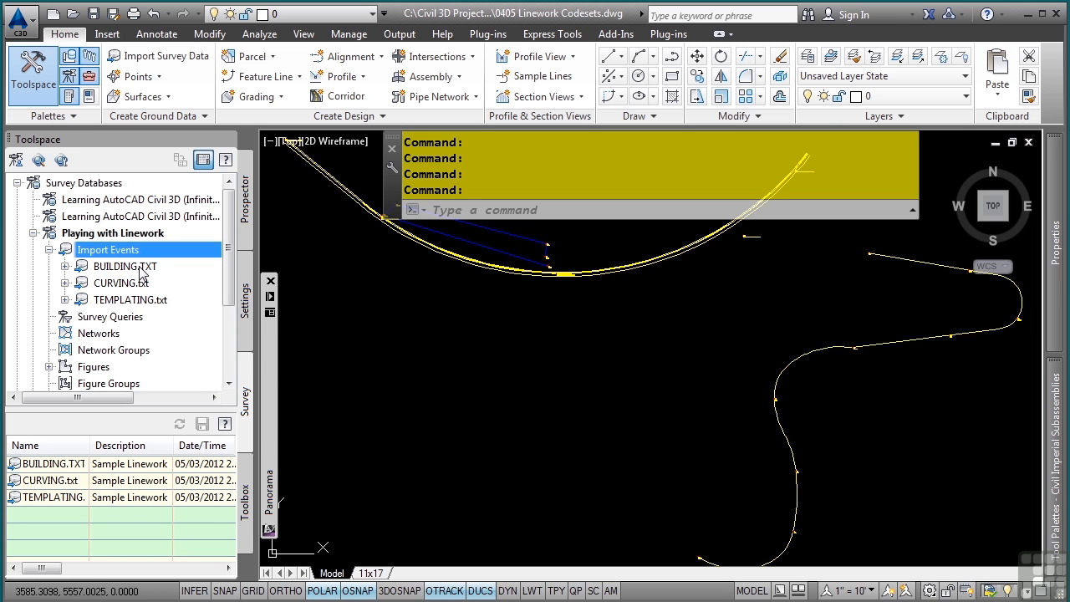
Zoom to the BUILDING.TXT import event and inspect the building figure between points 43 and 47
mouse_move(142, 269)
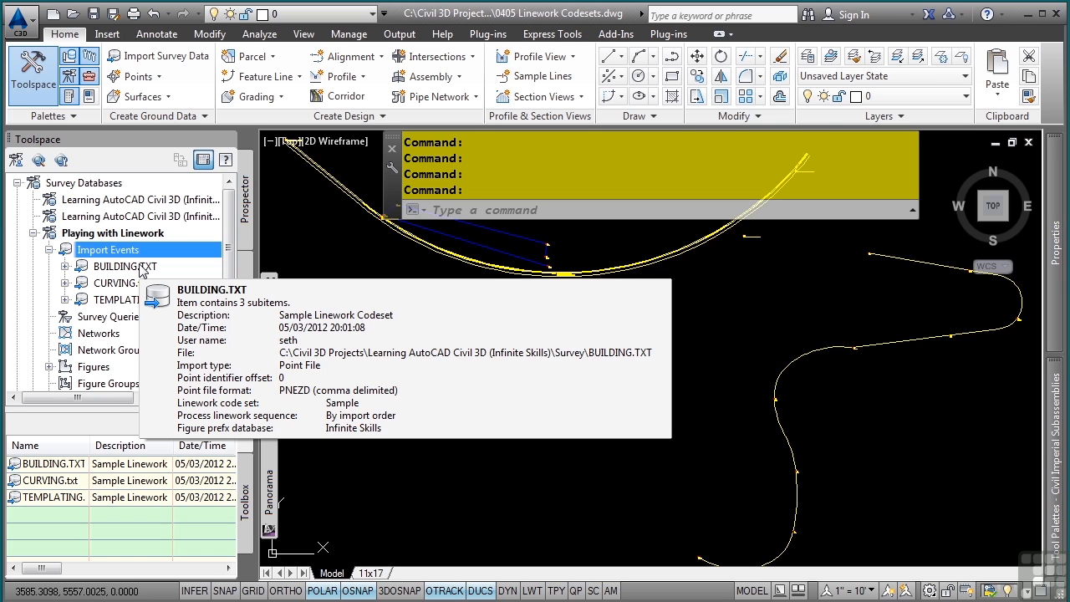
right_click(142, 267)
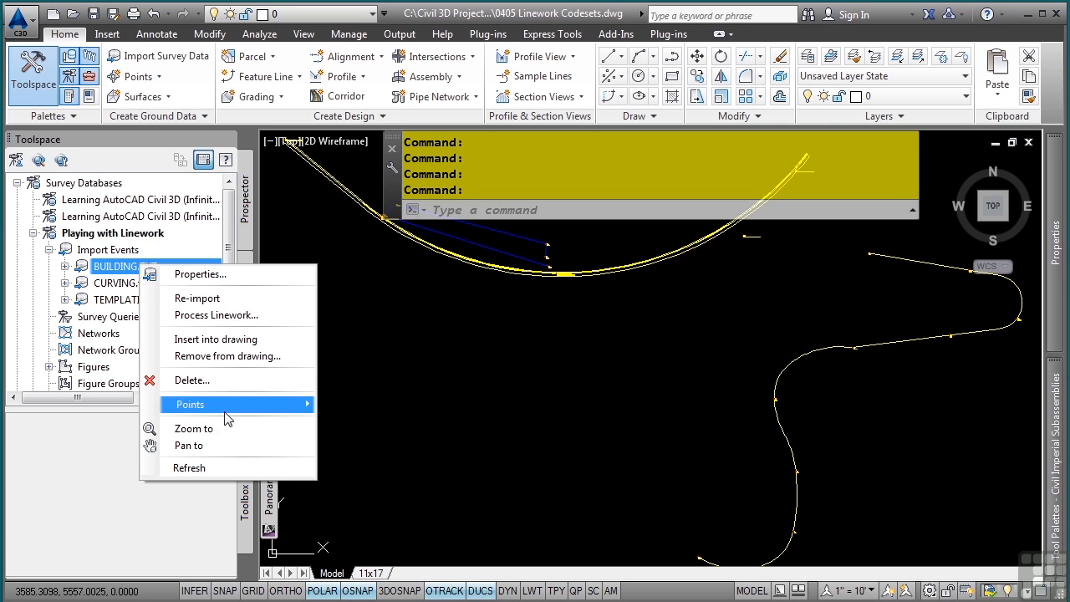
click(194, 429)
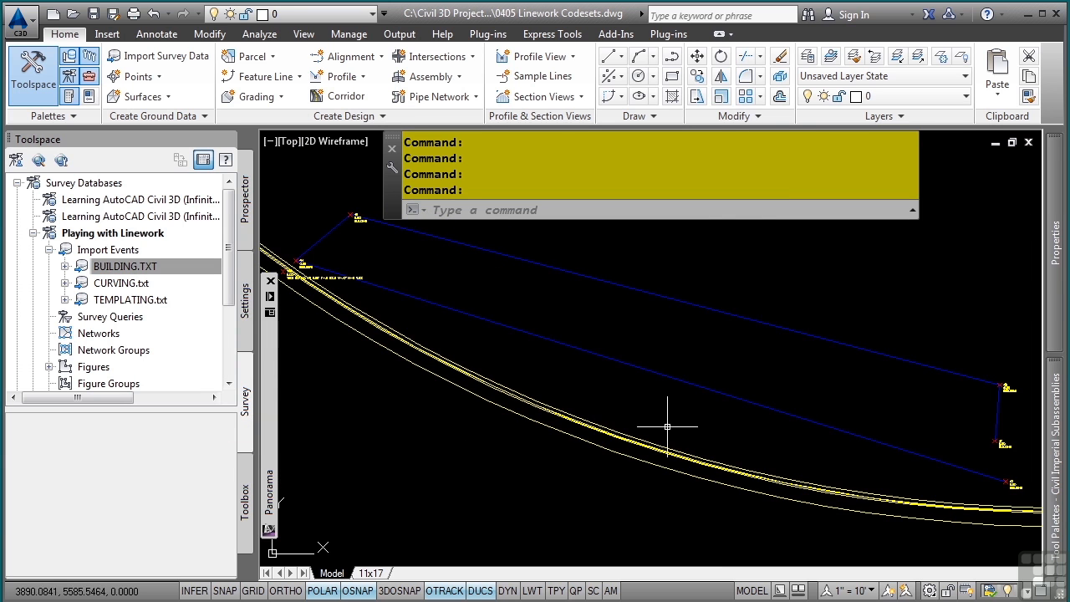
middle_drag(728, 419, 602, 391)
scroll(863, 449, up, 4)
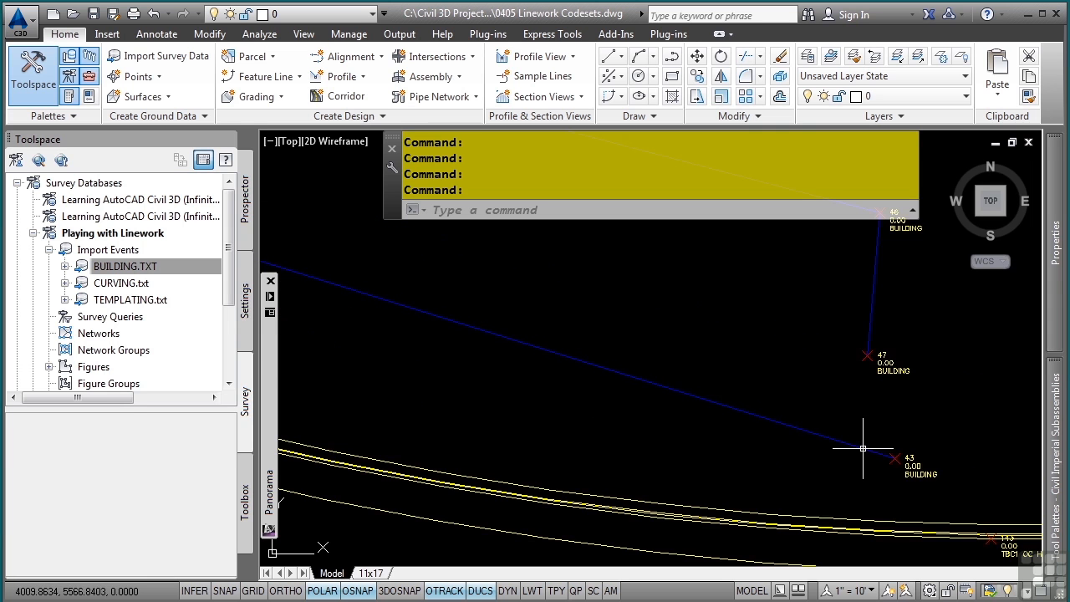
middle_drag(777, 390, 719, 475)
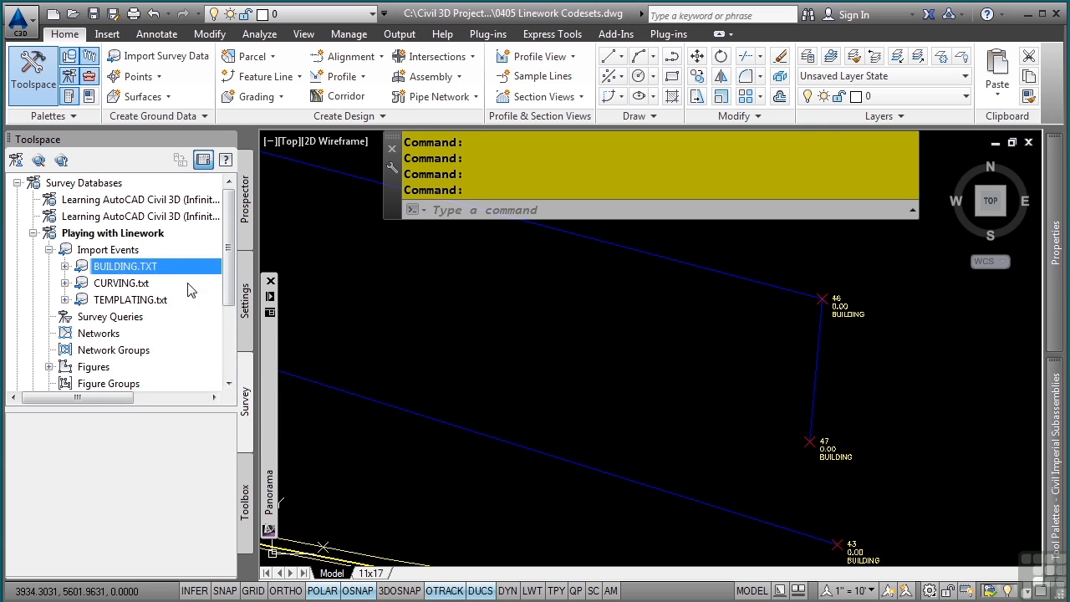
Open the source point file from the BUILDING.TXT import event's properties, append the close code C to point 47's description, and save it
mouse_move(148, 276)
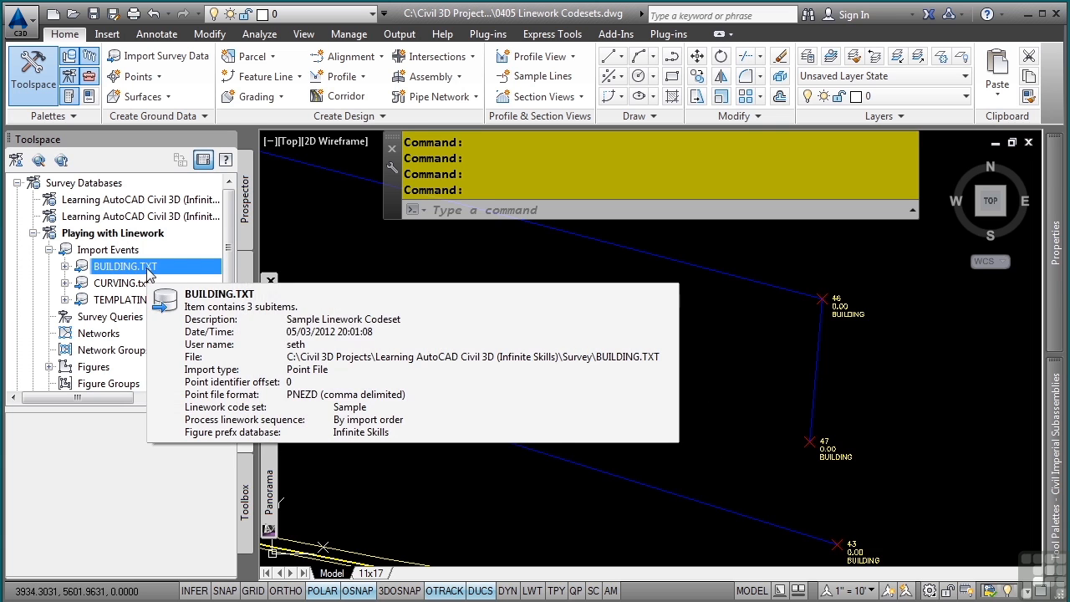
right_click(127, 273)
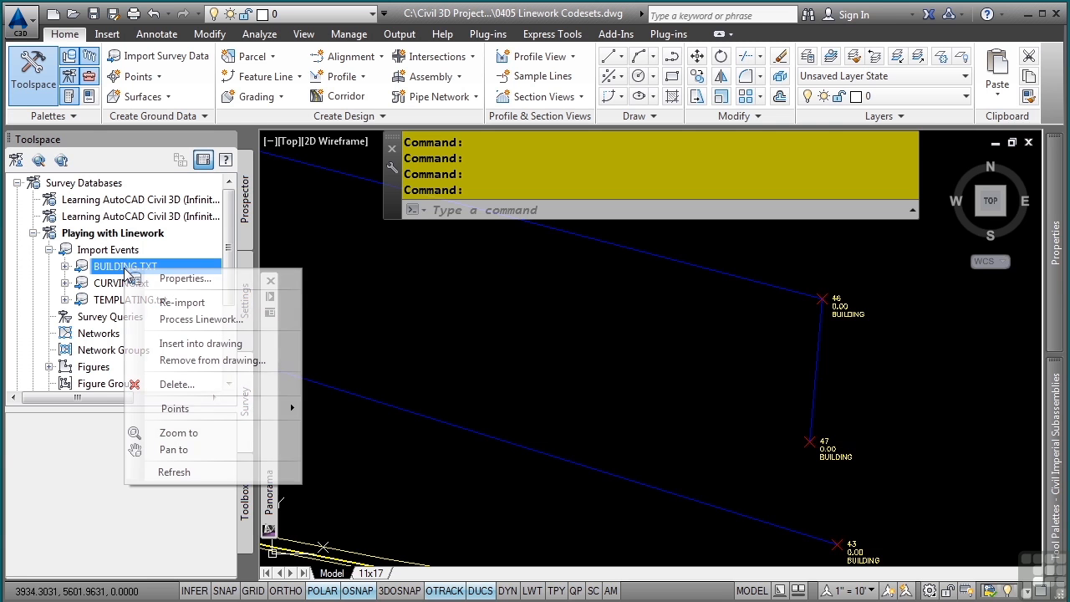
click(182, 279)
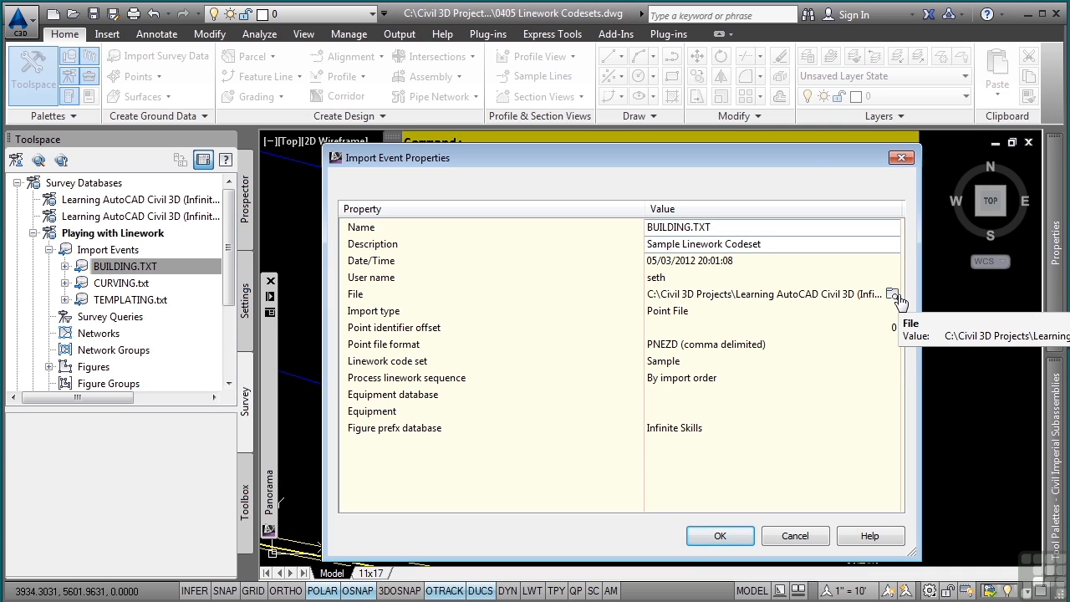
drag(814, 162, 513, 105)
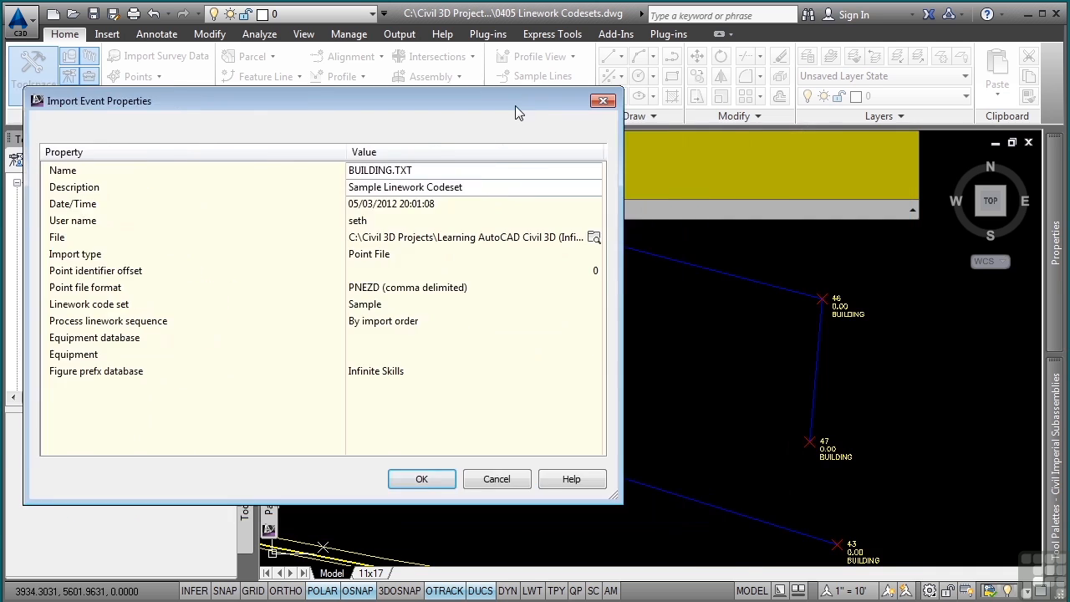
click(594, 237)
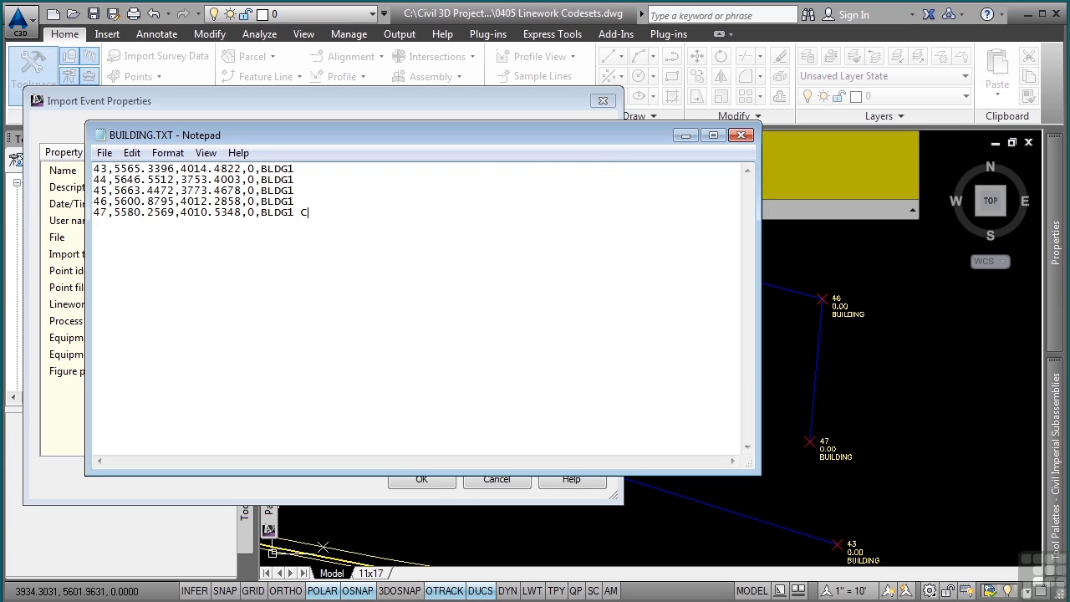
click(104, 153)
click(124, 208)
click(741, 135)
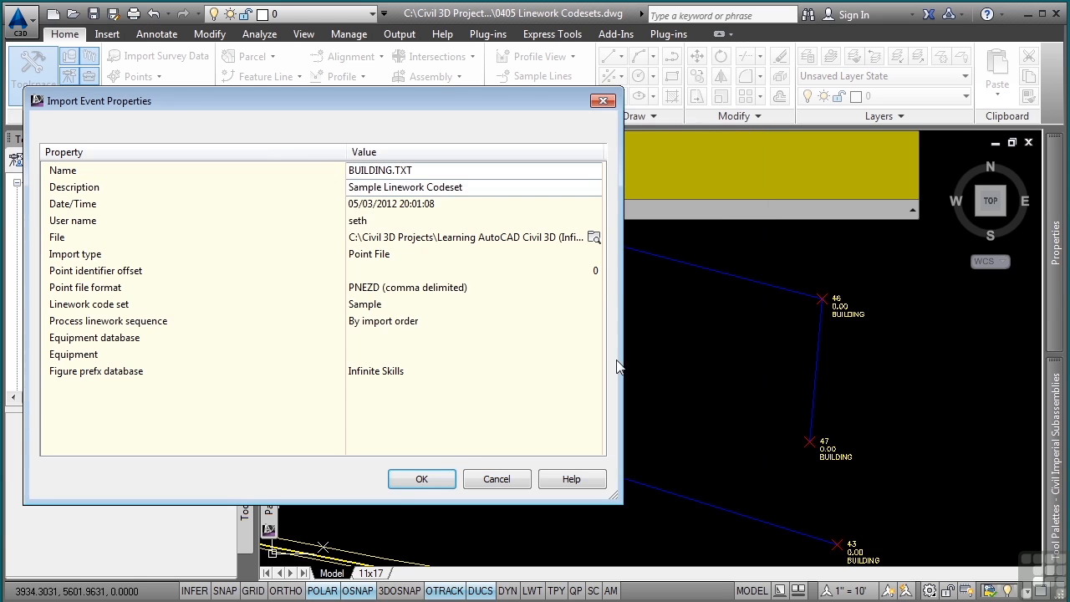
click(497, 479)
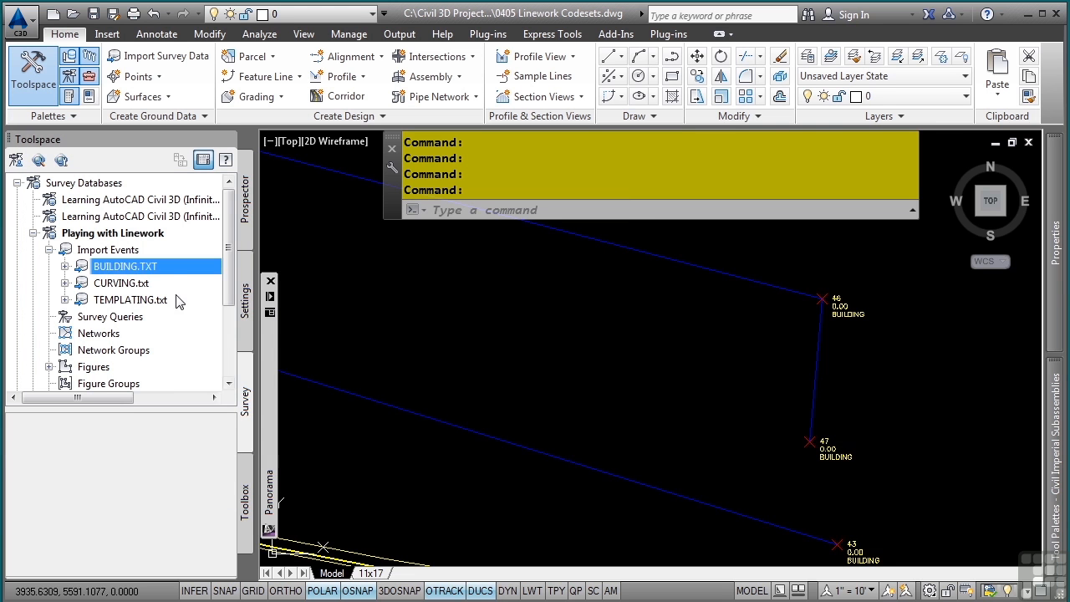
Re-import the BUILDING.TXT event, resolving duplicate point numbers with Overwrite, and check the figure between points 47 and 43
right_click(164, 274)
click(215, 303)
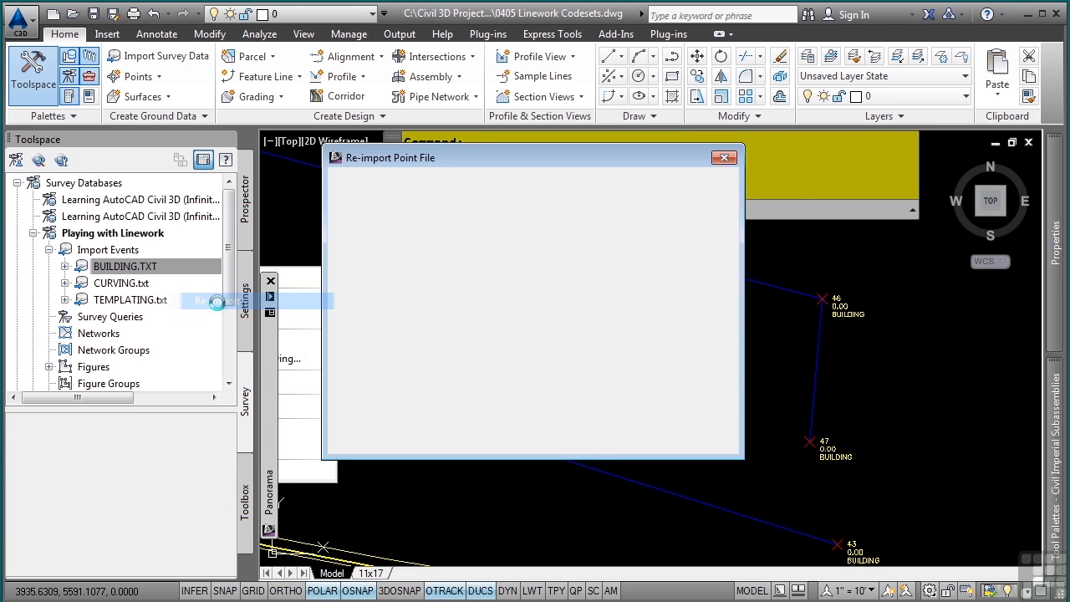
click(597, 514)
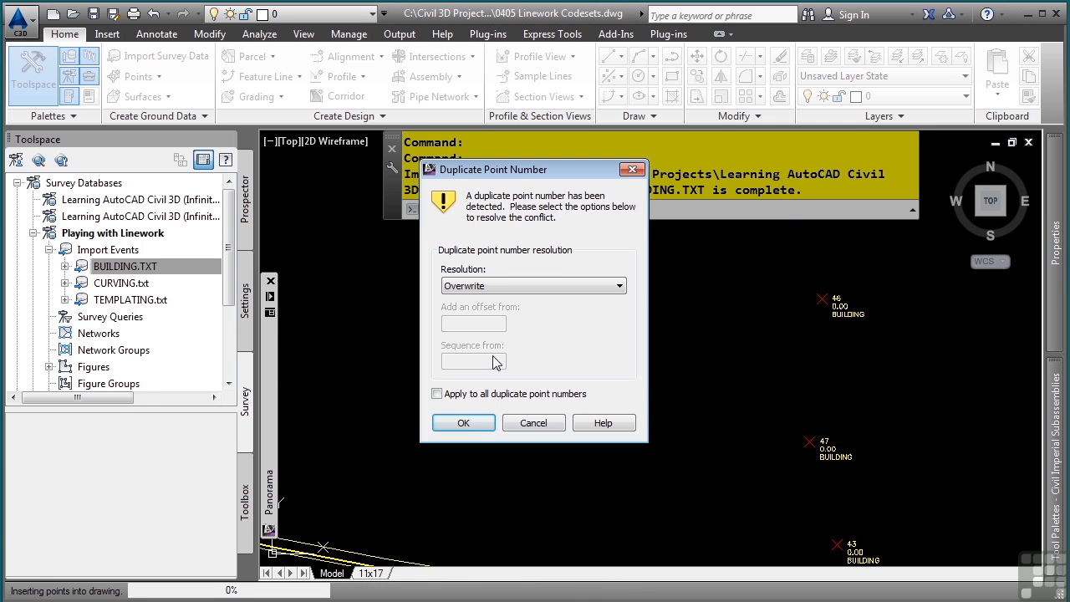
click(463, 423)
mouse_move(820, 392)
middle_down()
mouse_move(780, 366)
mouse_move(576, 316)
middle_up()
scroll(789, 382, up, 8)
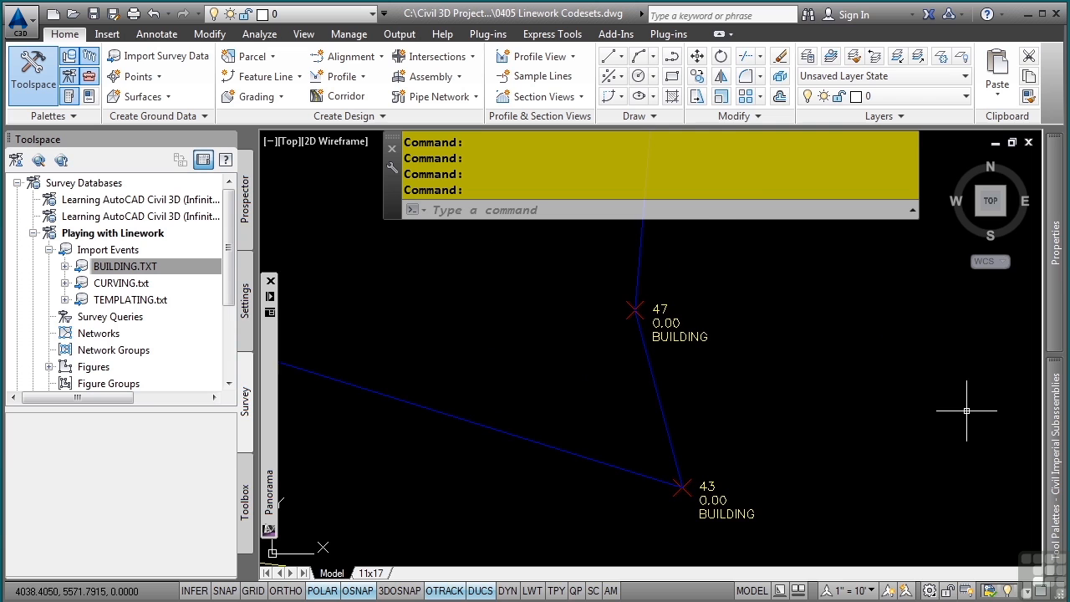
Open the CURVING.txt point file from its import event's properties and review the OC, BC and EC curve codes
middle_click(931, 395)
middle_click(931, 395)
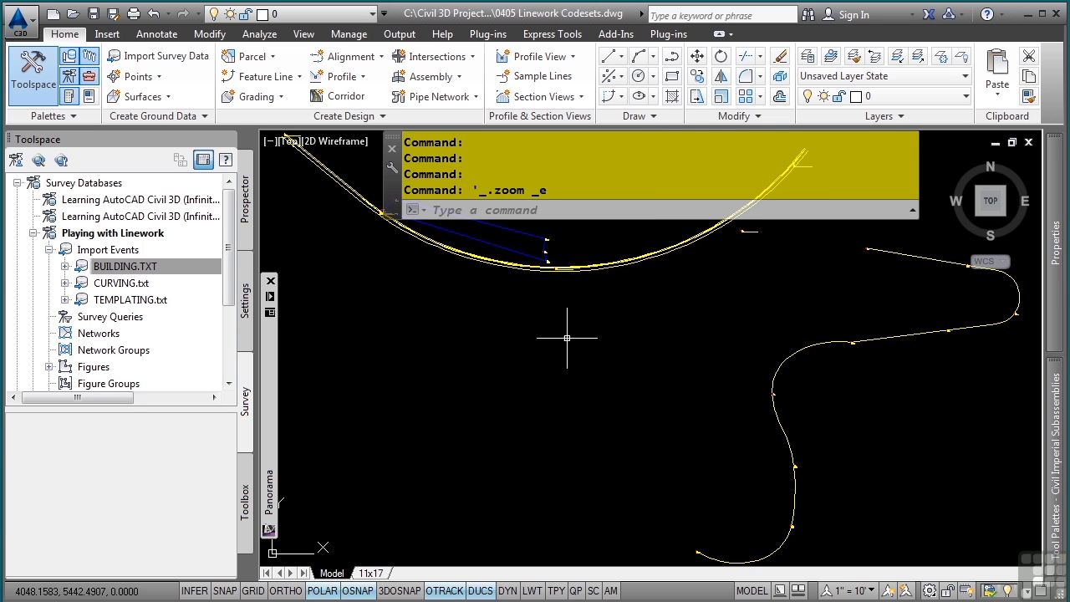
right_click(122, 286)
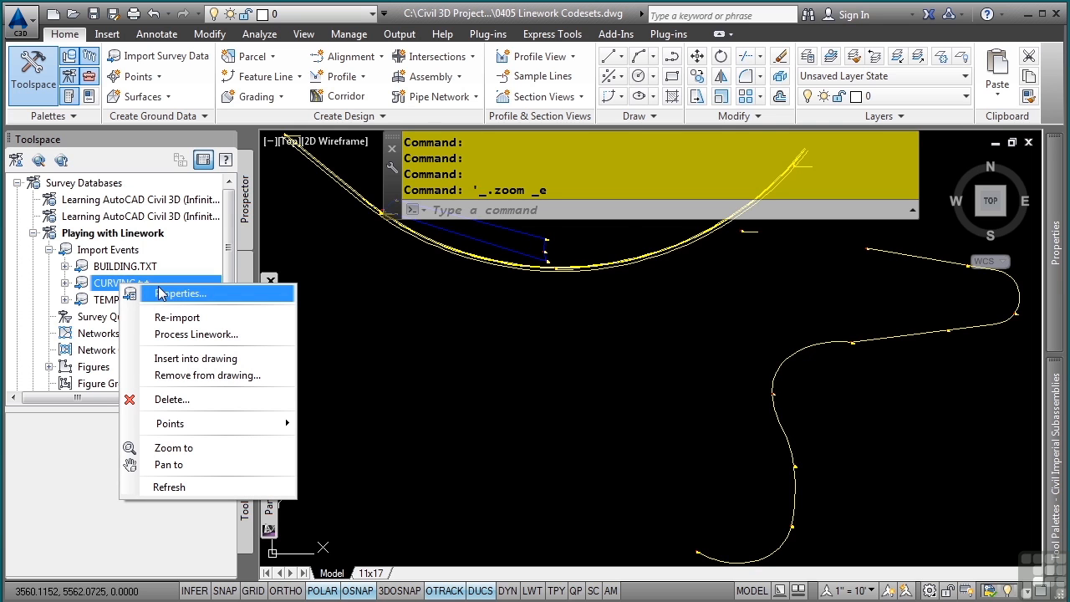
click(161, 293)
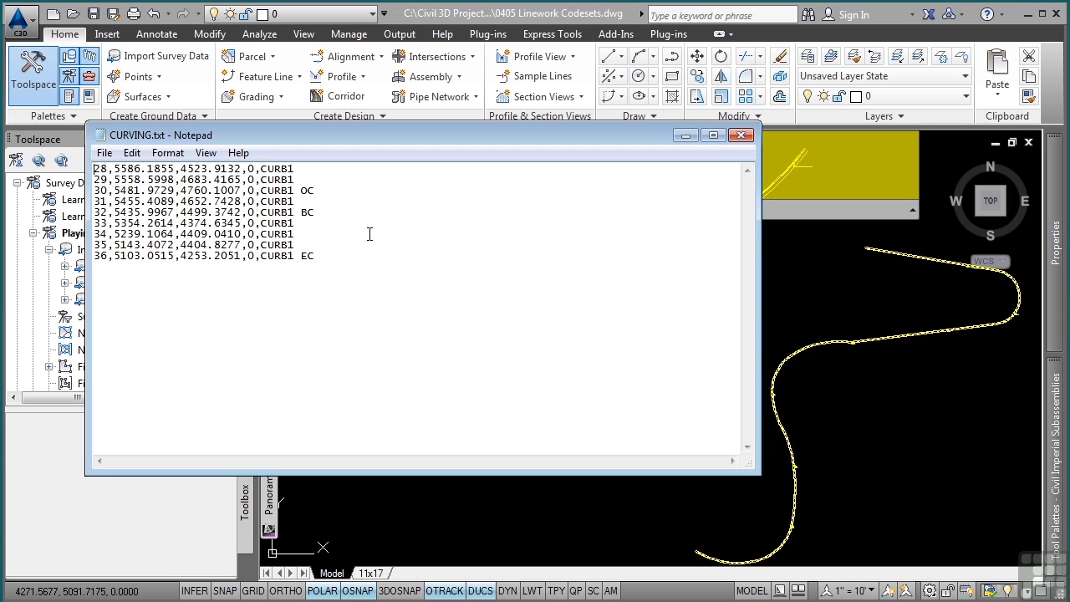
click(741, 135)
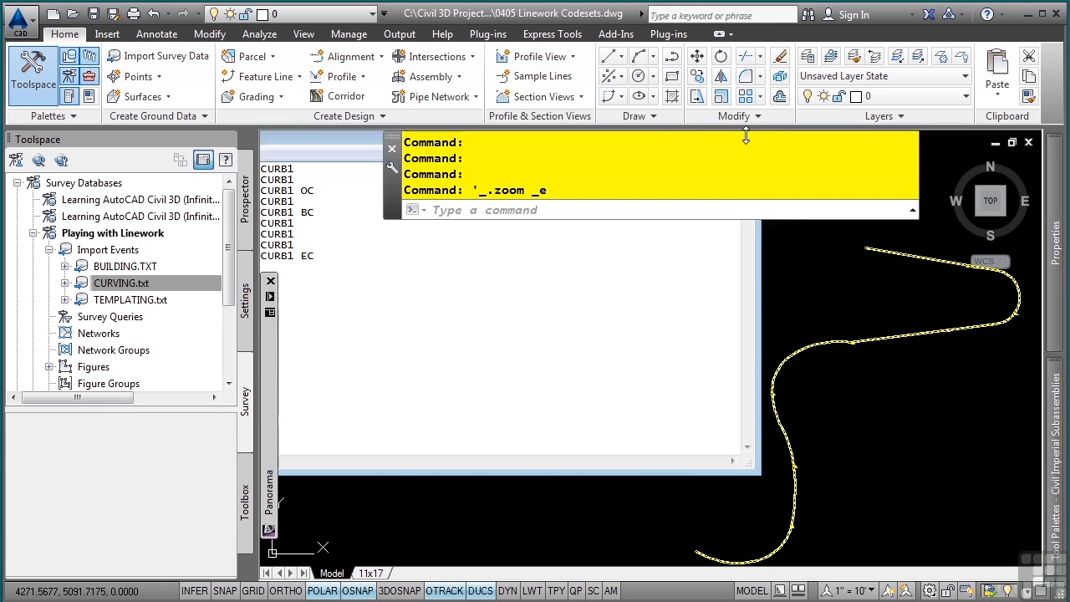
Examine how the CURB1 figure curves through the point coded OC in the drawing
scroll(743, 304, up, 5)
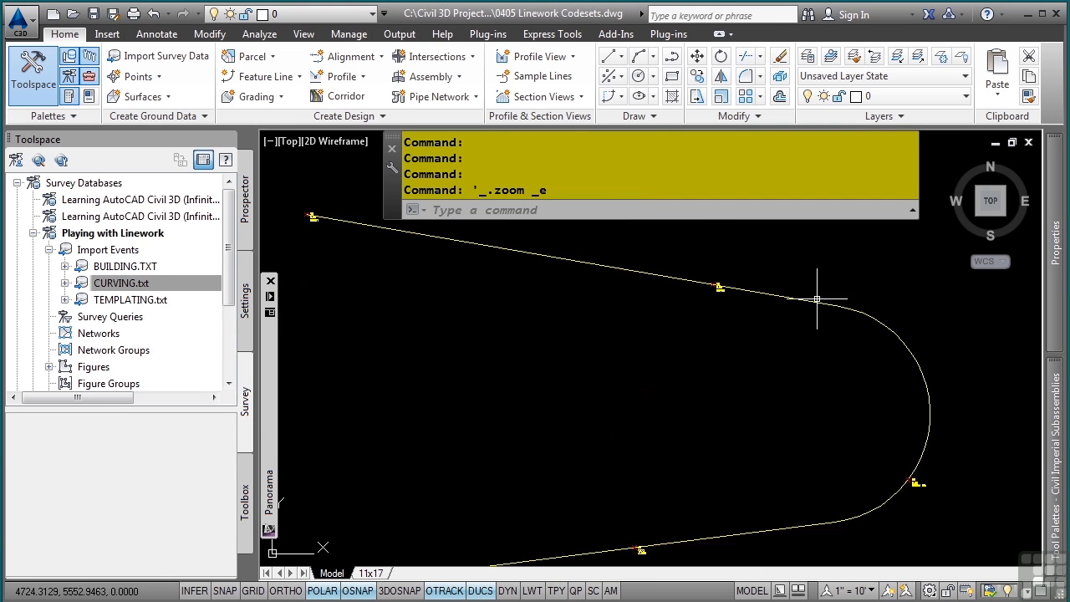
scroll(755, 298, up, 1)
scroll(690, 355, down, 1)
mouse_move(772, 444)
middle_down()
mouse_move(707, 409)
mouse_move(533, 372)
middle_up()
mouse_move(770, 495)
middle_down()
mouse_move(764, 444)
mouse_move(788, 442)
middle_up()
scroll(756, 467, up, 4)
middle_drag(783, 496, 765, 444)
scroll(769, 447, down, 5)
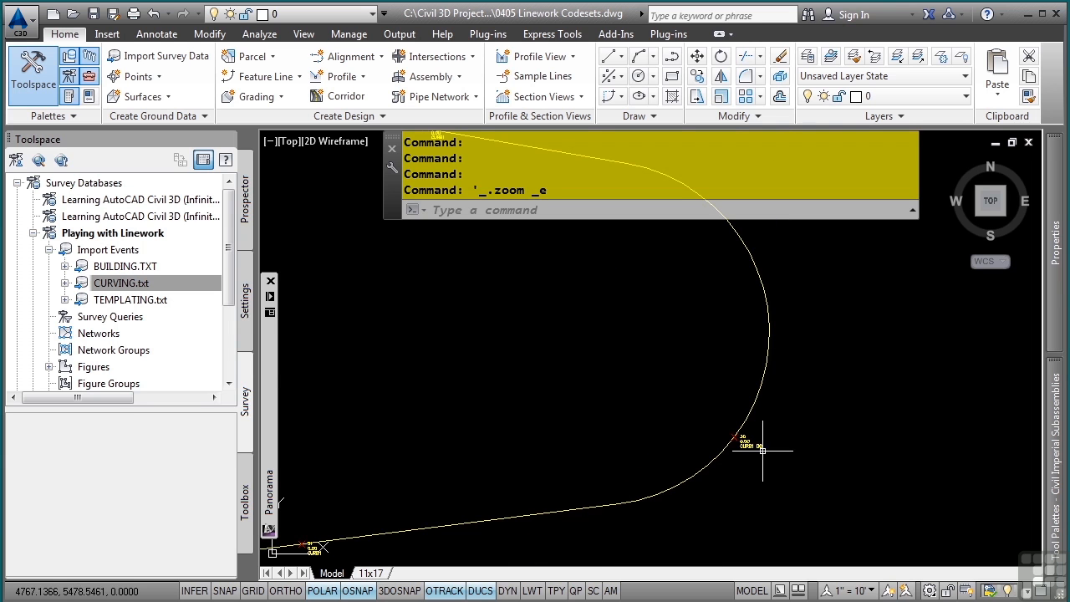
Follow the CURB1 figure from the BC point 32 to the EC point 36 to examine its multi-point curve
scroll(692, 396, down, 3)
mouse_move(454, 468)
middle_down()
mouse_move(743, 380)
mouse_move(952, 361)
middle_up()
scroll(488, 450, up, 2)
scroll(627, 460, up, 3)
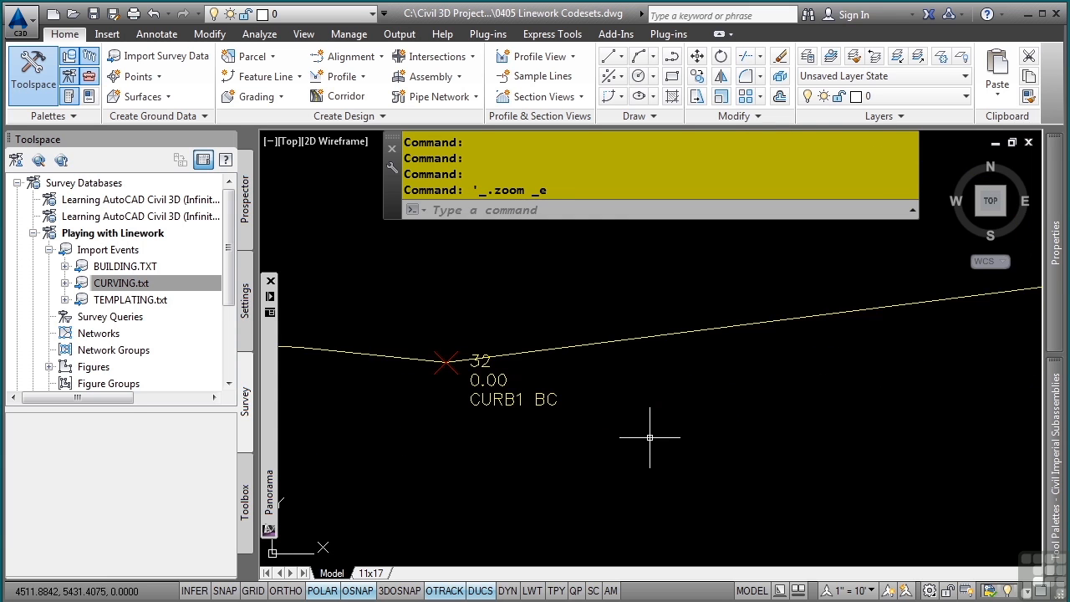
scroll(593, 460, down, 5)
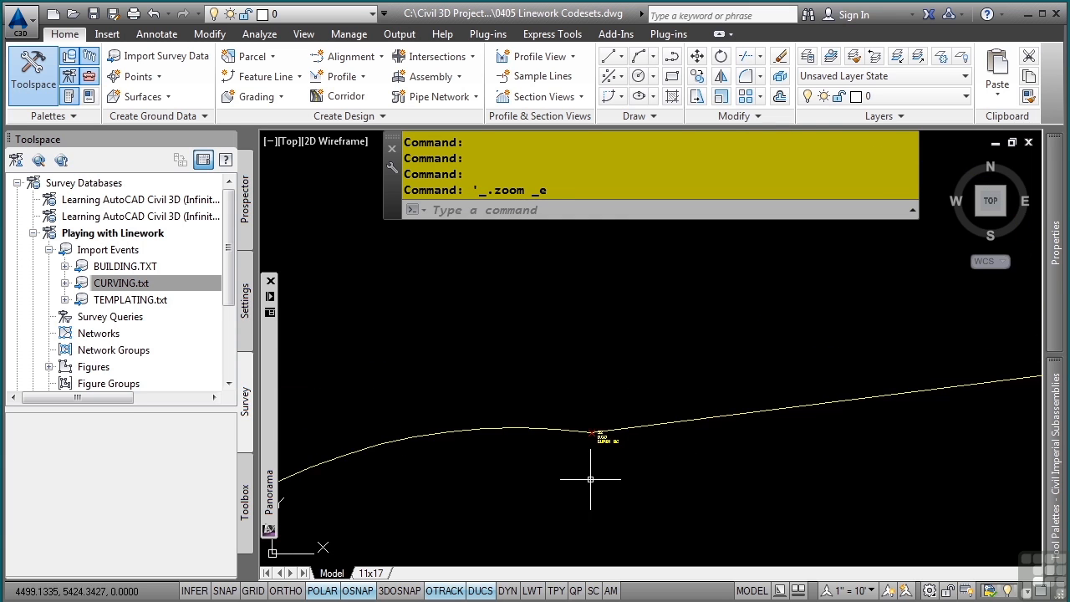
mouse_move(633, 465)
middle_down()
mouse_move(755, 340)
mouse_move(689, 321)
mouse_move(697, 311)
mouse_move(653, 296)
middle_up()
middle_drag(646, 498, 657, 320)
mouse_move(674, 478)
middle_down()
mouse_move(675, 337)
mouse_move(731, 380)
middle_up()
middle_drag(705, 440, 767, 310)
middle_drag(693, 479, 774, 296)
middle_drag(543, 385, 861, 391)
scroll(578, 393, up, 4)
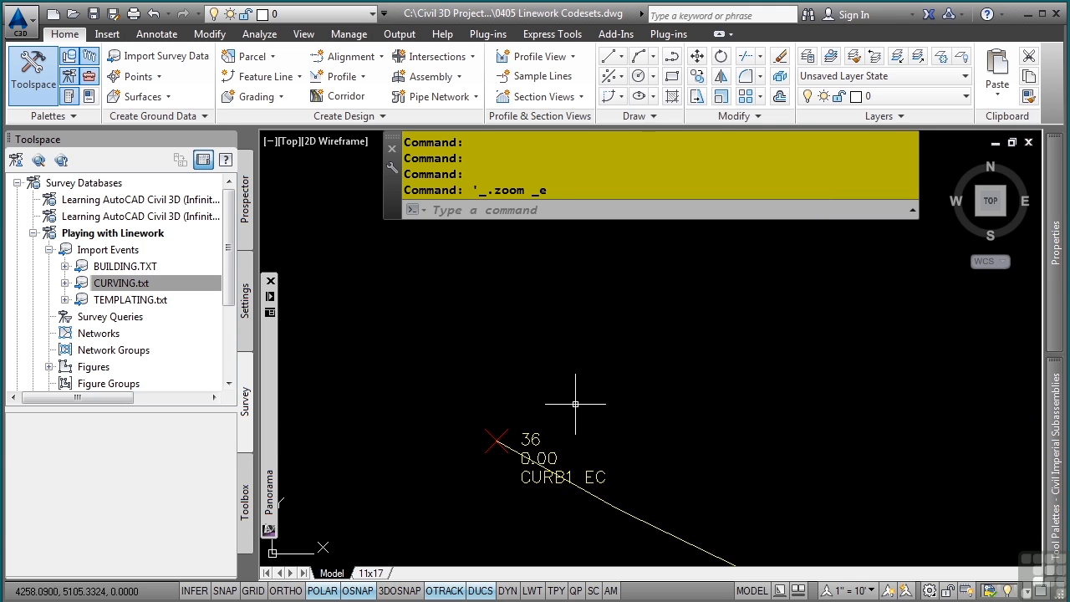
scroll(575, 404, down, 6)
mouse_move(763, 309)
middle_down()
mouse_move(710, 357)
mouse_move(507, 476)
middle_up()
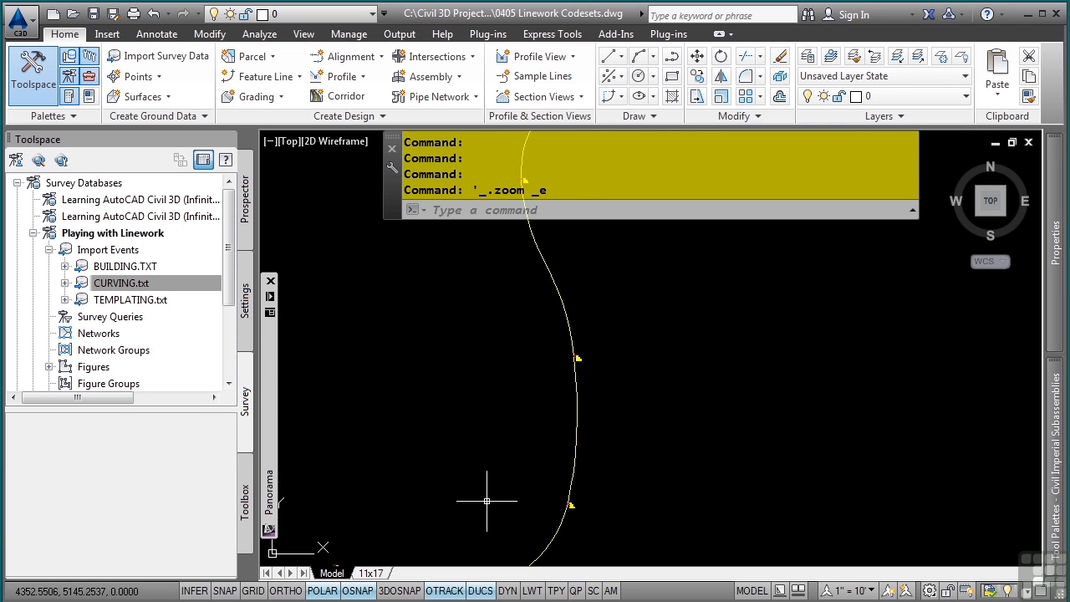
scroll(575, 406, down, 2)
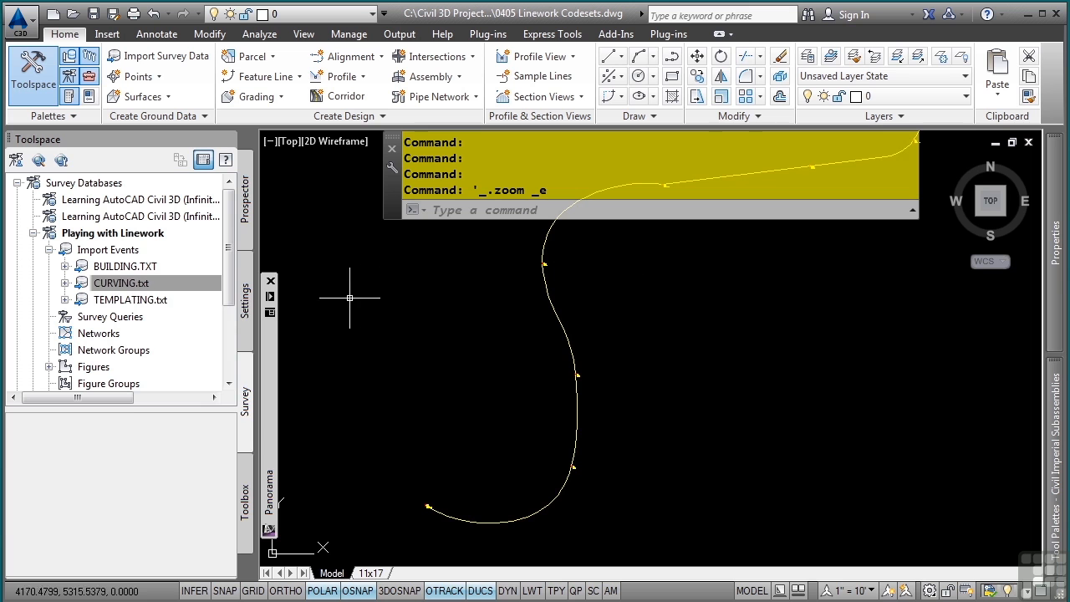
Open the TEMPLATING.txt point file from its import event's properties and review the horizontal and vertical offset codes on TBC1
right_click(150, 300)
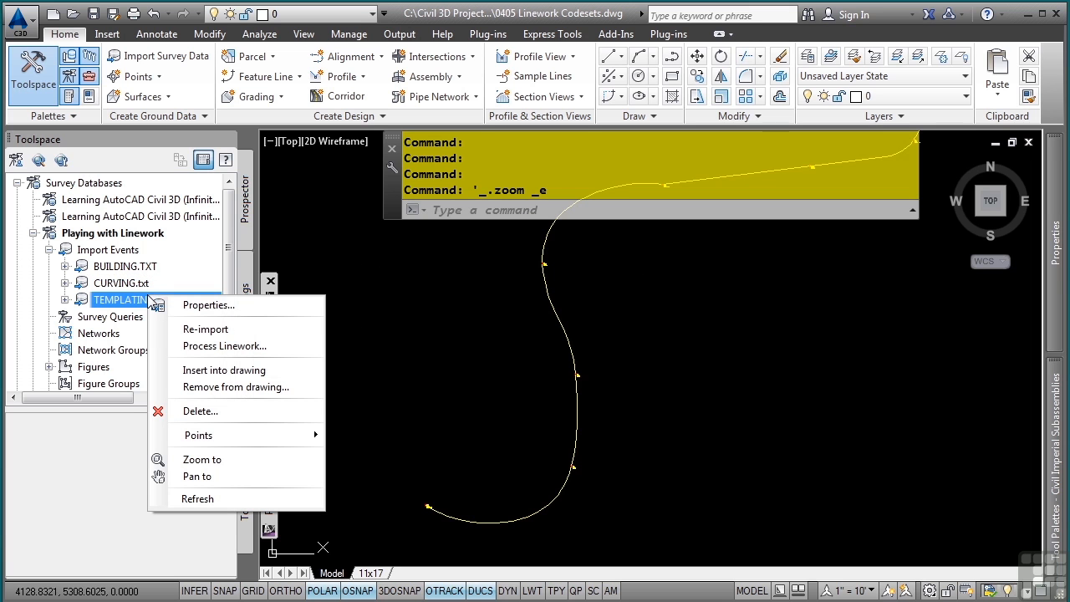
click(211, 305)
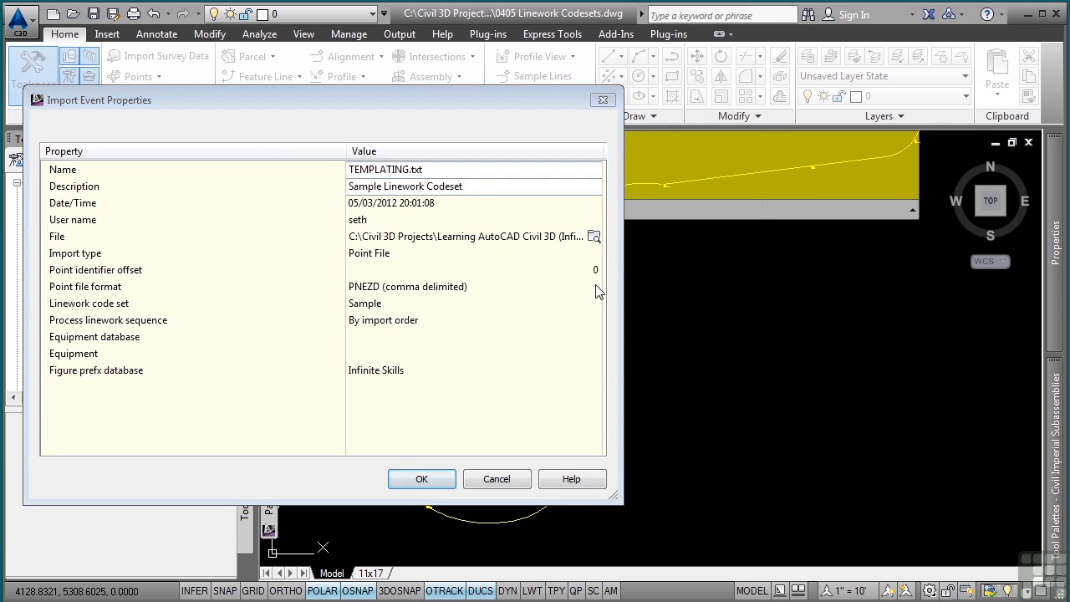
click(497, 479)
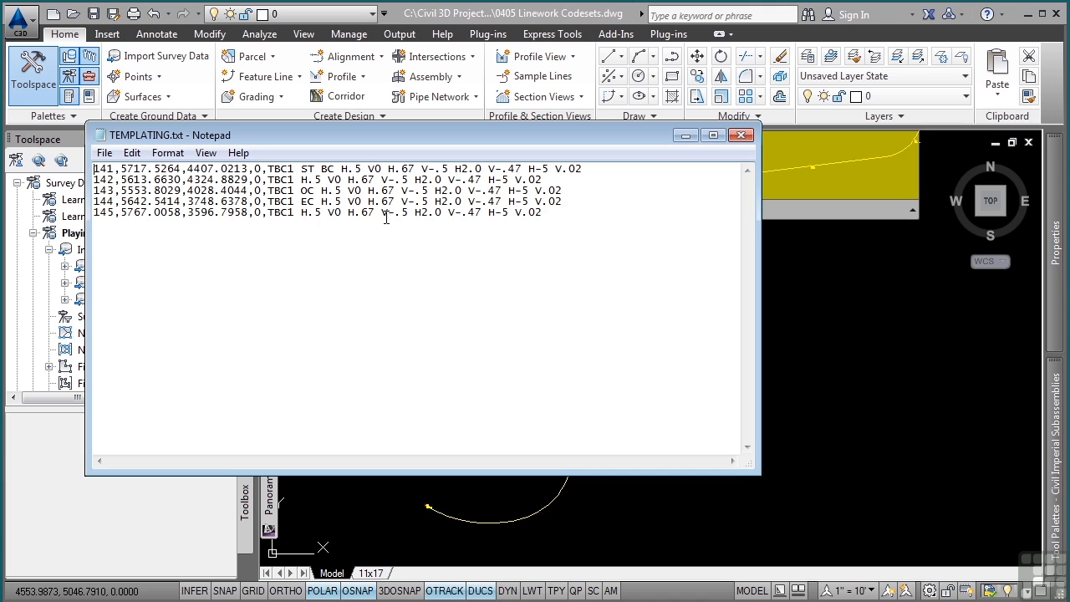
click(742, 135)
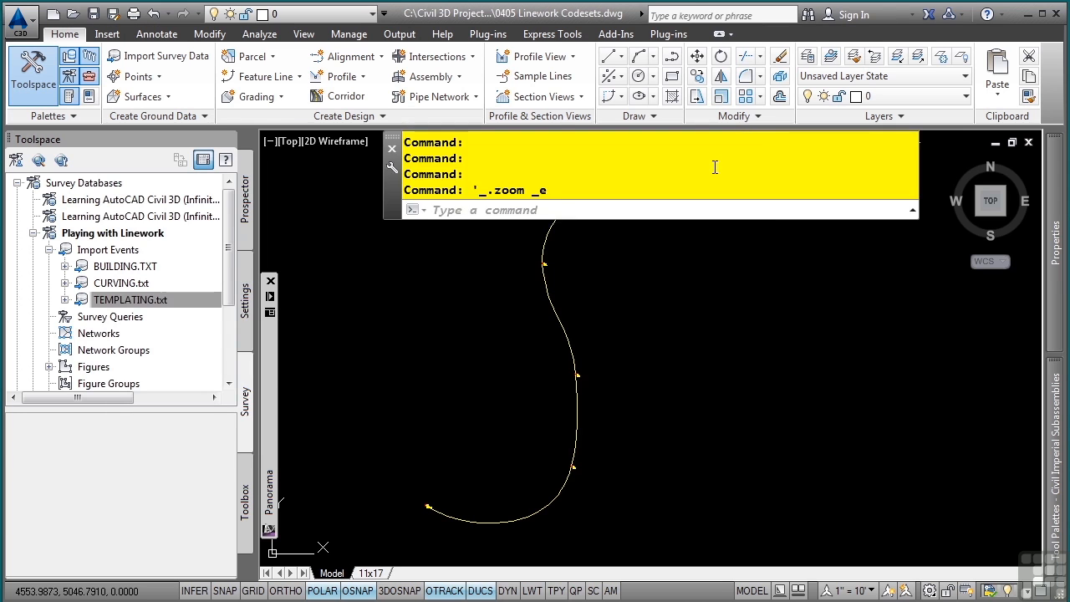
List the figures of the TEMPLATING.txt import event and examine the parallel TBC1 template lines around point 143 in the drawing
click(64, 300)
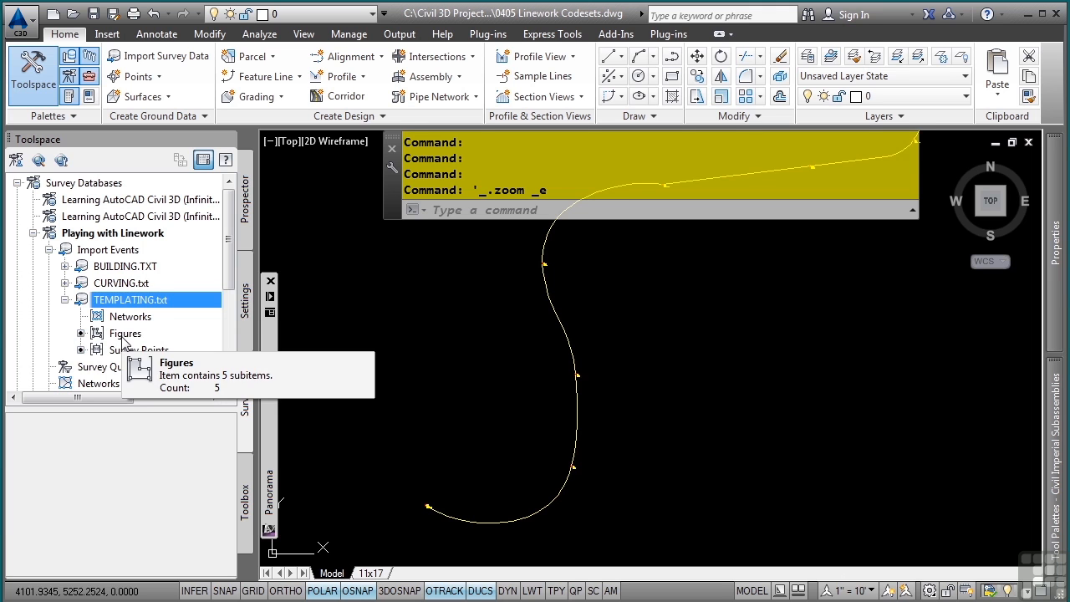
click(124, 336)
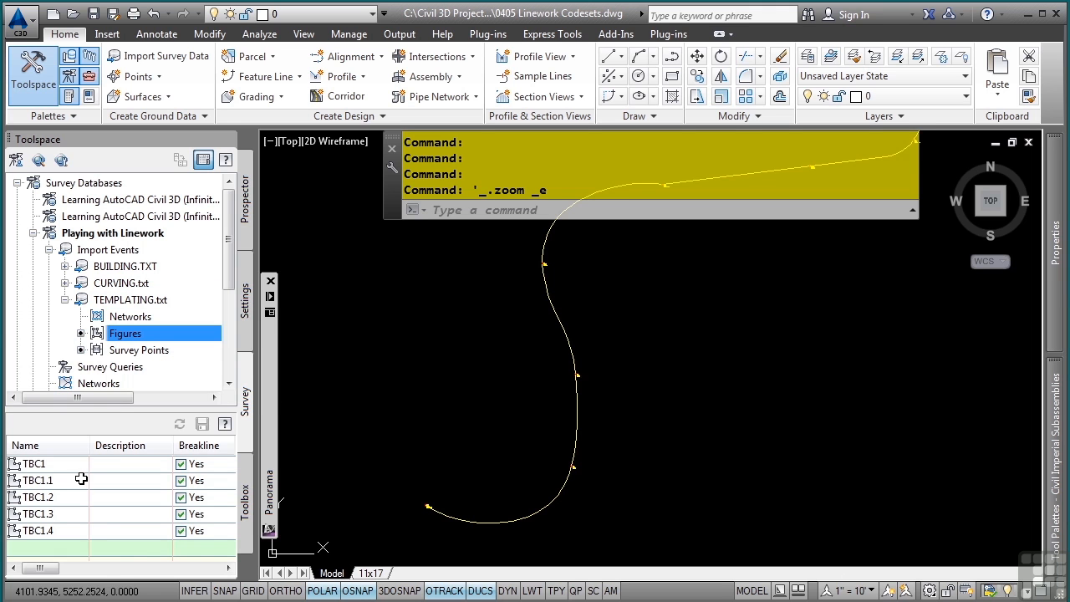
mouse_move(536, 415)
middle_down()
mouse_move(549, 540)
mouse_move(459, 377)
middle_up()
scroll(616, 429, up, 8)
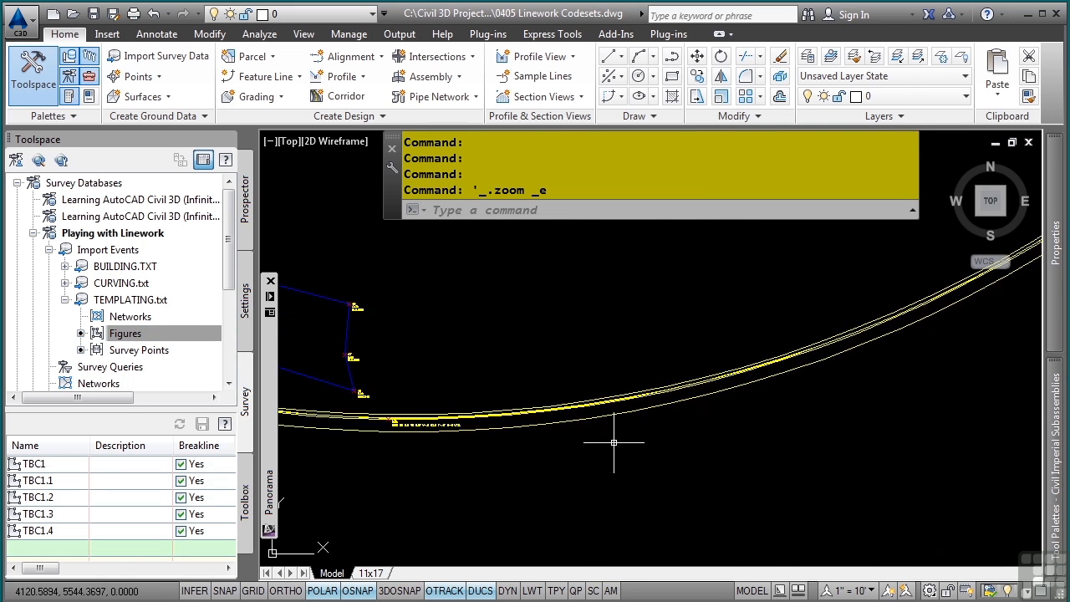
scroll(479, 412, up, 4)
middle_drag(479, 412, 836, 489)
middle_drag(538, 411, 878, 353)
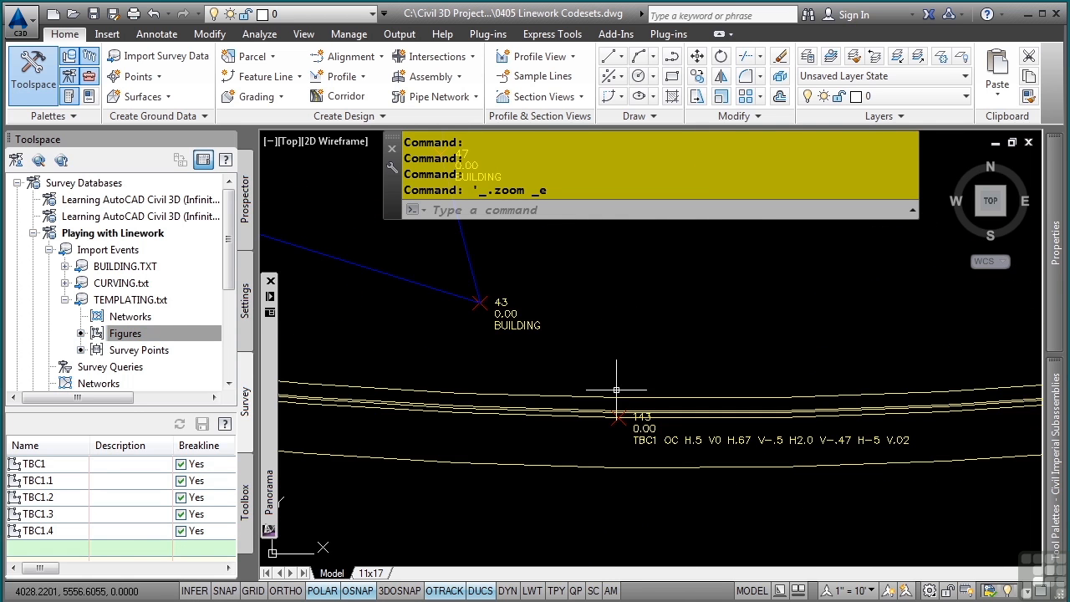
scroll(592, 420, up, 4)
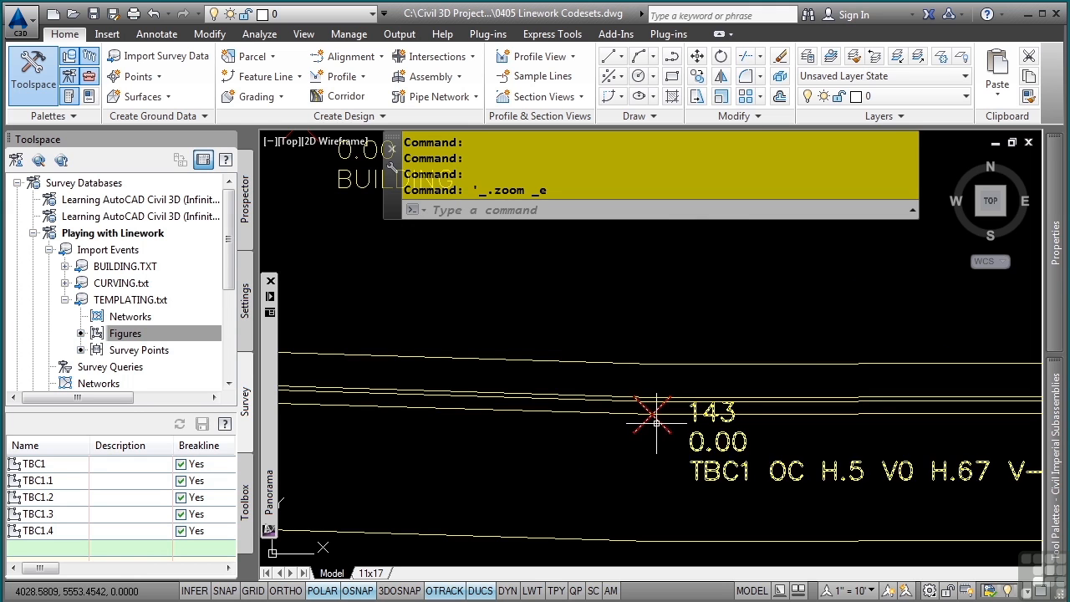
mouse_move(658, 422)
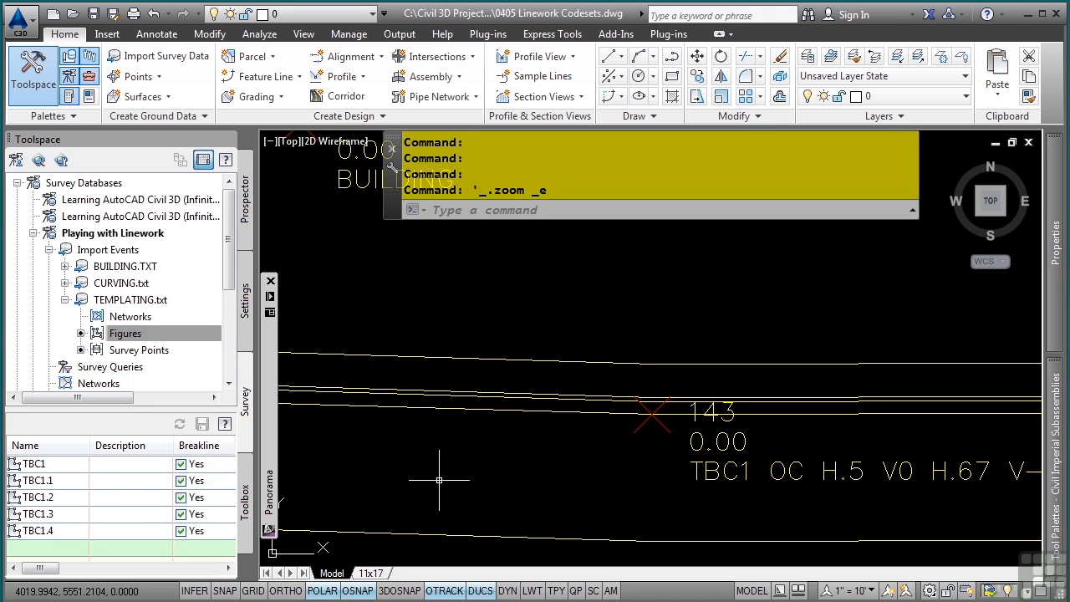
Orbit the whole drawing into a tilted 3D view and follow the curved TBC1 template lines past the building
scroll(483, 454, down, 2)
scroll(483, 454, down, 3)
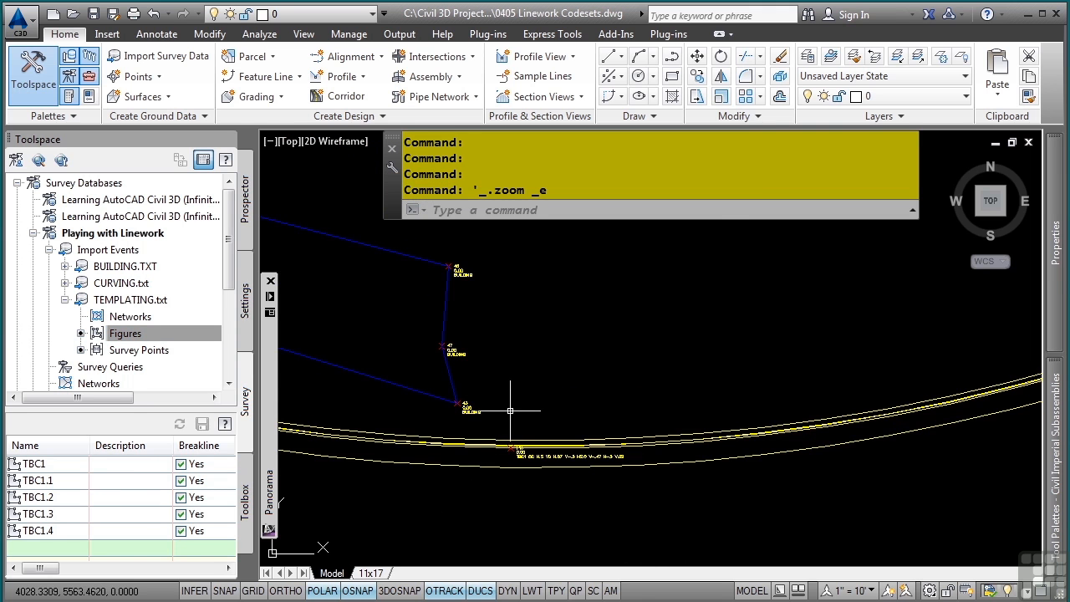
middle_click(504, 412)
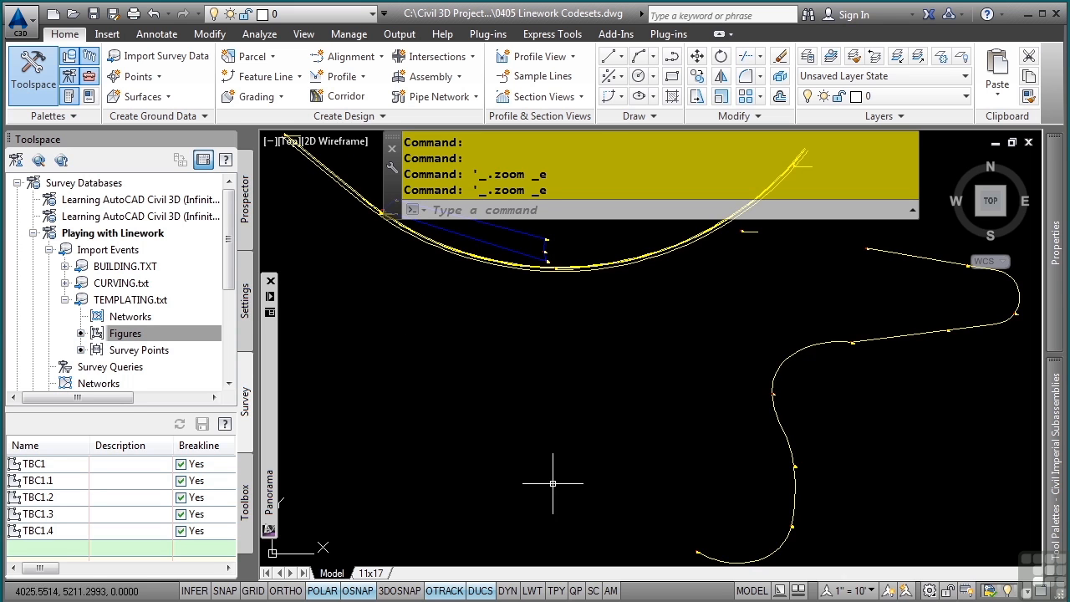
shift+middle_drag(561, 480, 532, 335)
scroll(570, 279, up, 4)
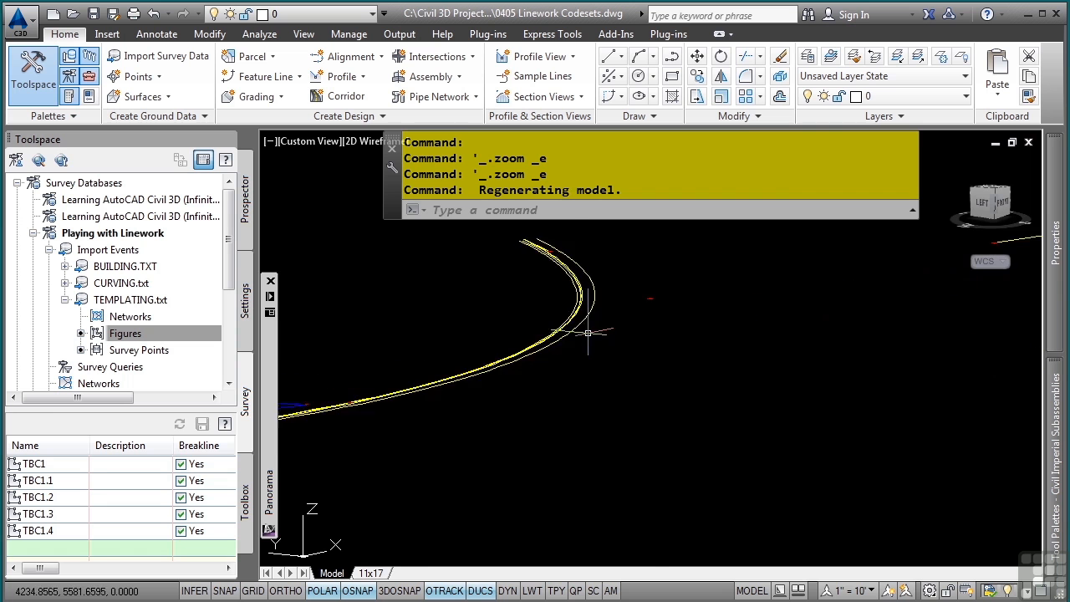
middle_drag(570, 279, 570, 418)
scroll(540, 318, up, 4)
middle_drag(494, 296, 558, 374)
mouse_move(617, 444)
middle_down()
mouse_move(762, 305)
mouse_move(619, 482)
mouse_move(650, 496)
middle_up()
middle_drag(907, 475, 551, 360)
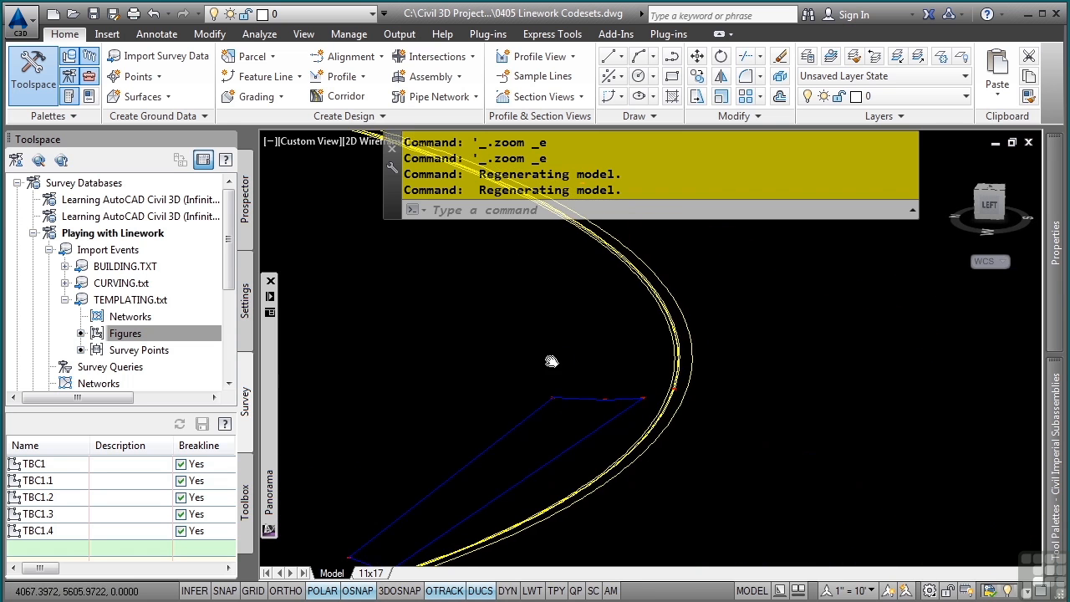
Orbit to a back-left 3D view and examine the spacing of the five TBC1 figures up close near the building corner
middle_drag(562, 535, 691, 425)
middle_drag(464, 523, 617, 476)
shift+middle_drag(492, 486, 610, 485)
middle_drag(897, 430, 612, 435)
scroll(713, 391, up, 4)
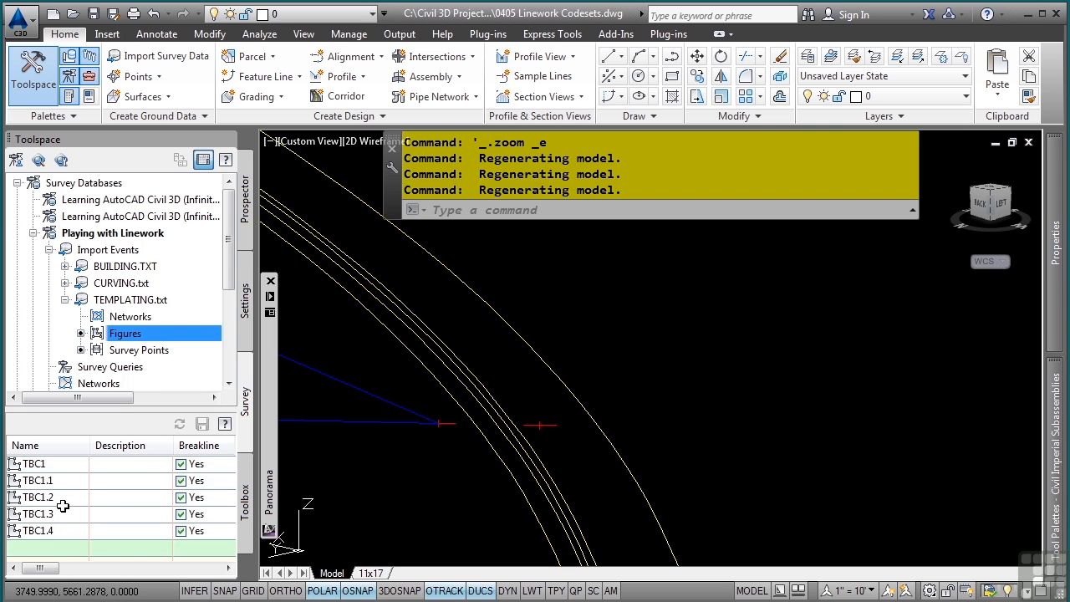
mouse_move(40, 568)
mouse_down()
mouse_move(92, 574)
mouse_move(34, 574)
mouse_up()
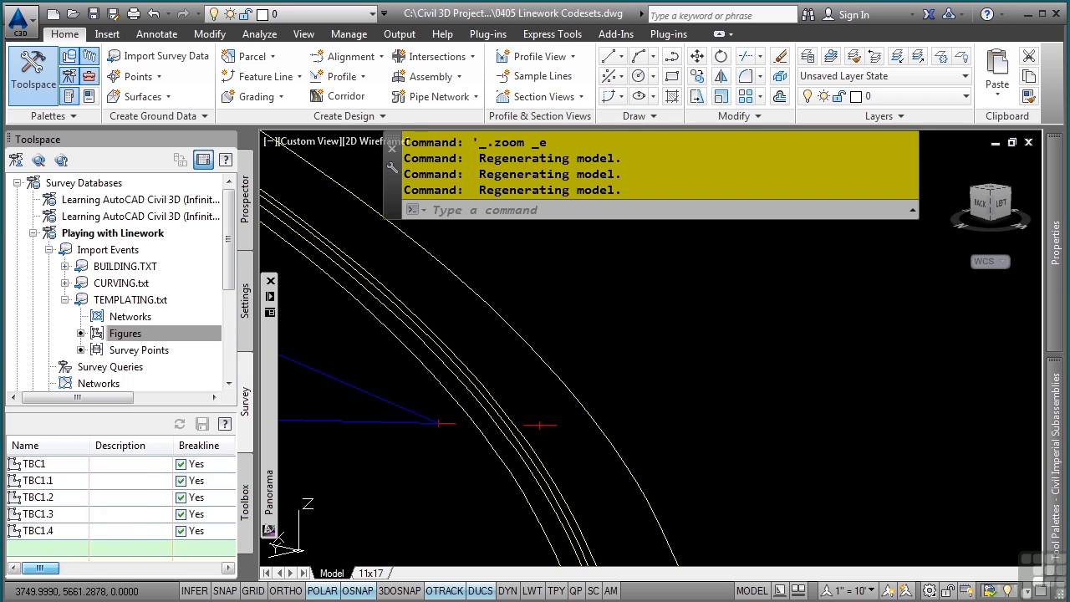